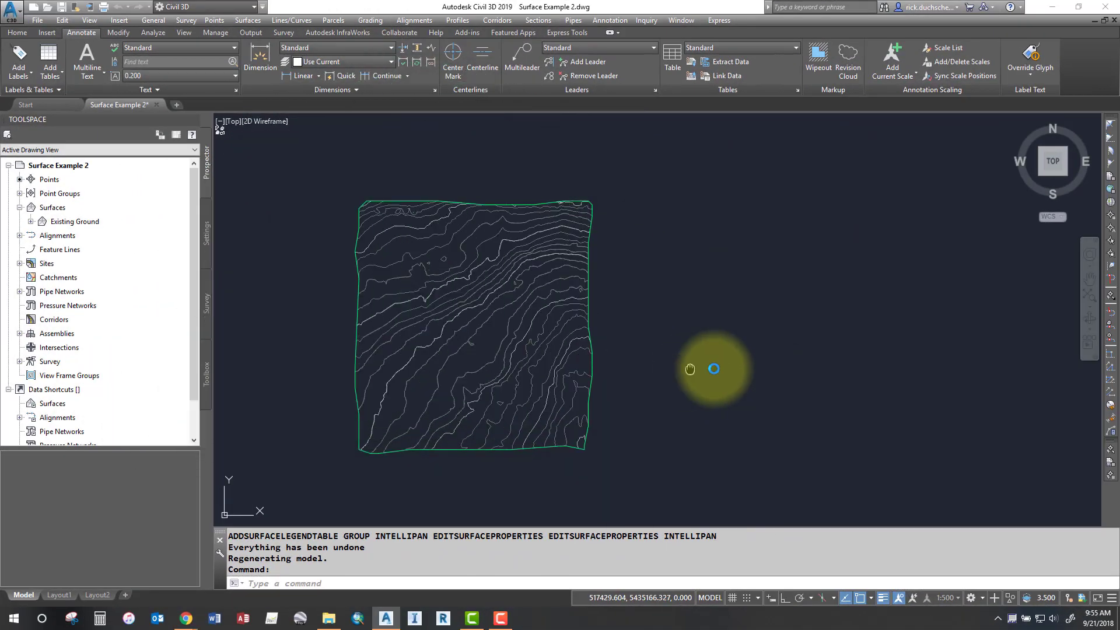
In Toolspace Settings, expand Surface Styles and inspect _Triangles, Elevation Banding (2D) and Slope Banding (2D).
{"action": "middle_click_drag", "start_coordinate": [690, 368], "coordinate": [770, 369]}
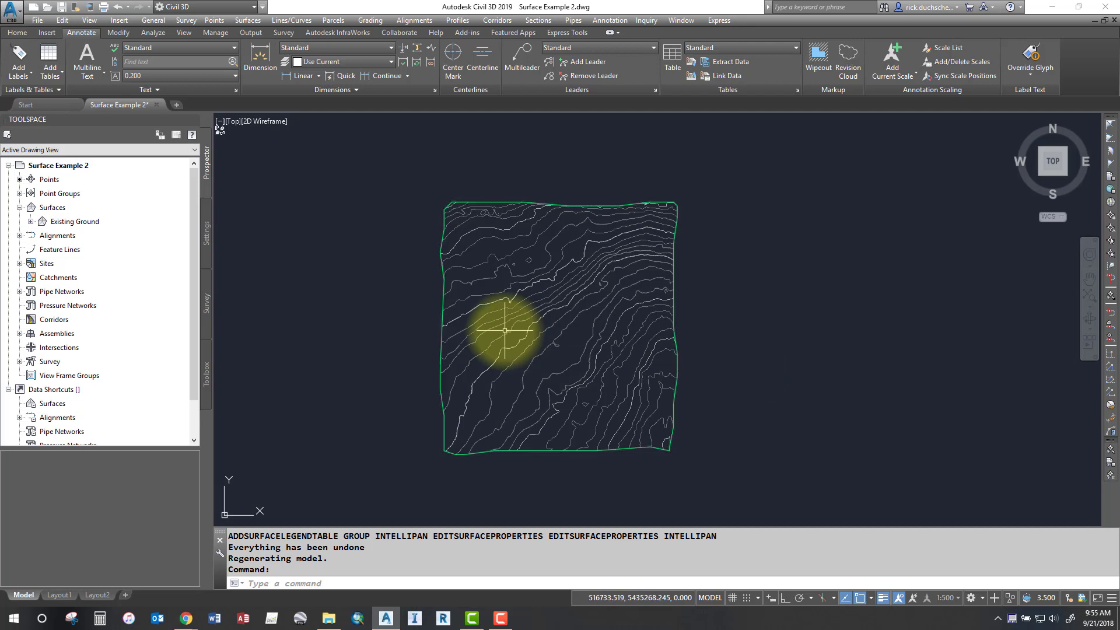
{"action": "left_click", "coordinate": [205, 234]}
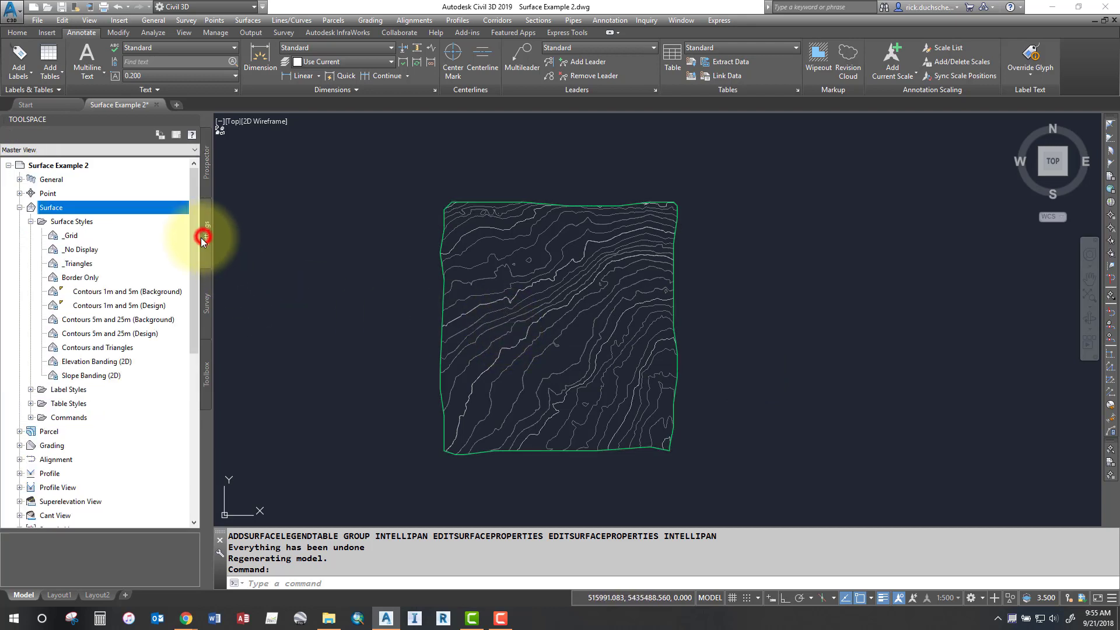
{"action": "left_click", "coordinate": [67, 222]}
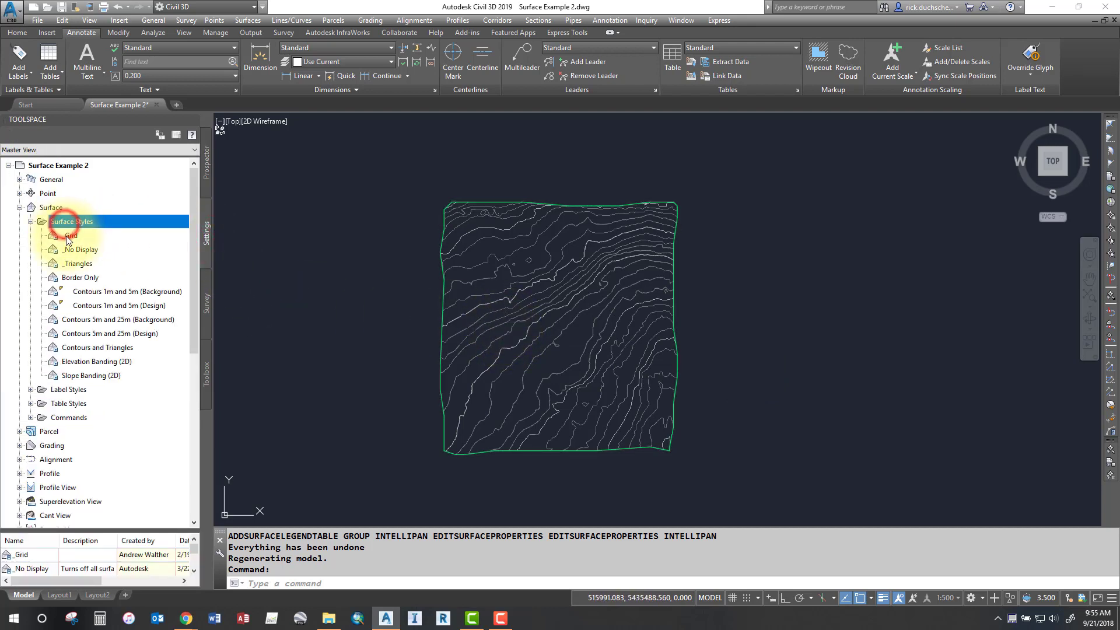
{"action": "left_click", "coordinate": [79, 266]}
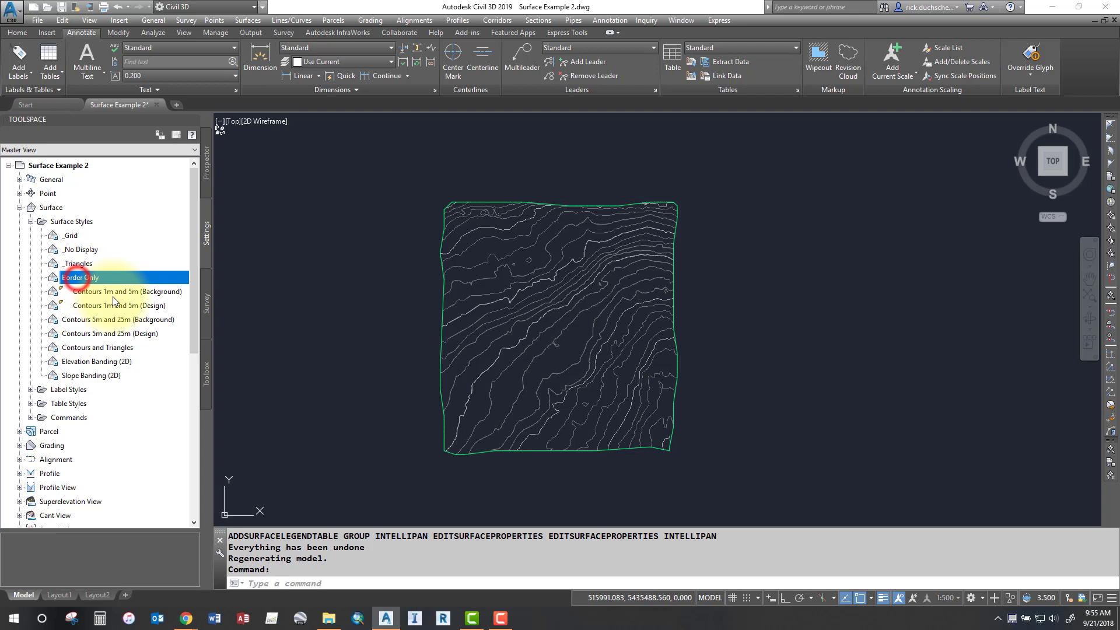
{"action": "left_click", "coordinate": [92, 362]}
{"action": "left_click", "coordinate": [91, 376]}
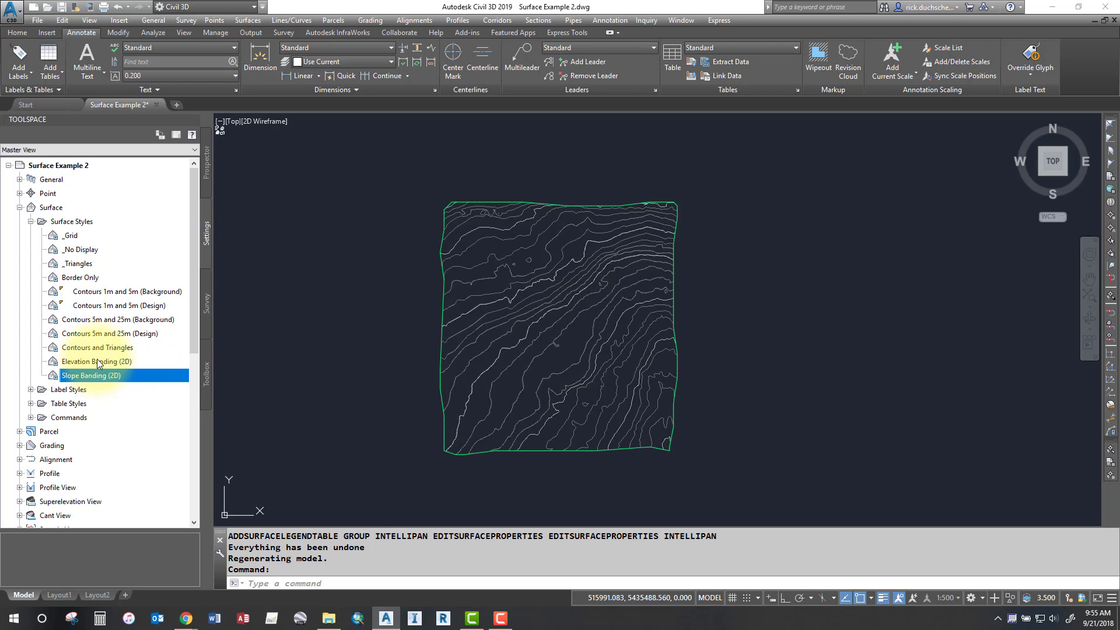
Open Existing Ground's Surface Properties and apply the Elevation Banding (2D) style.
{"action": "left_click", "coordinate": [465, 295]}
{"action": "left_click", "coordinate": [470, 298]}
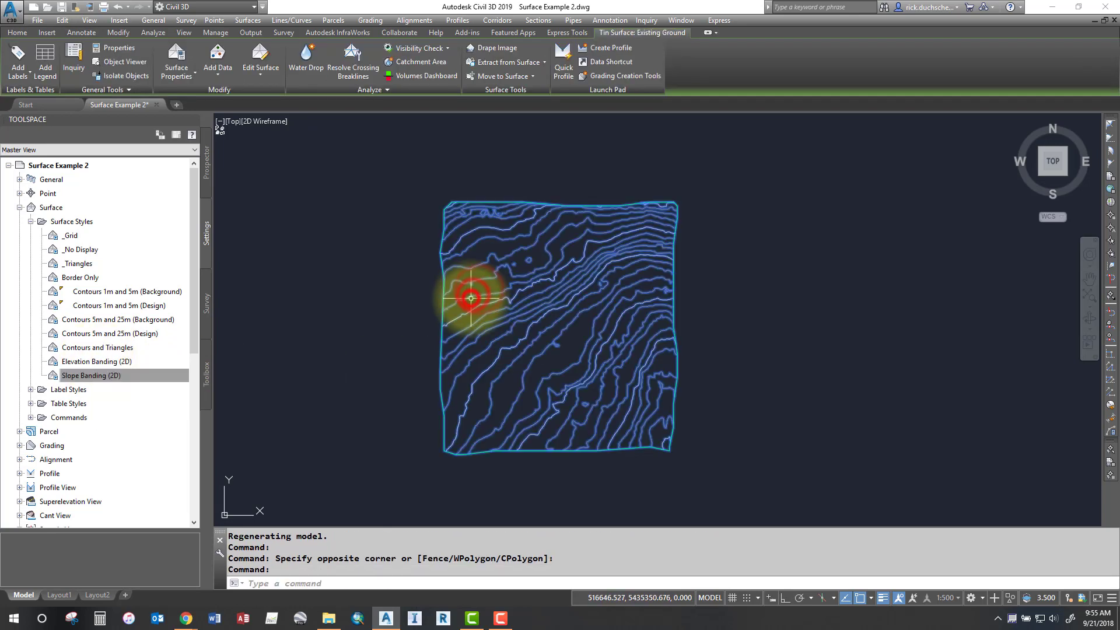
{"action": "right_click", "coordinate": [493, 266]}
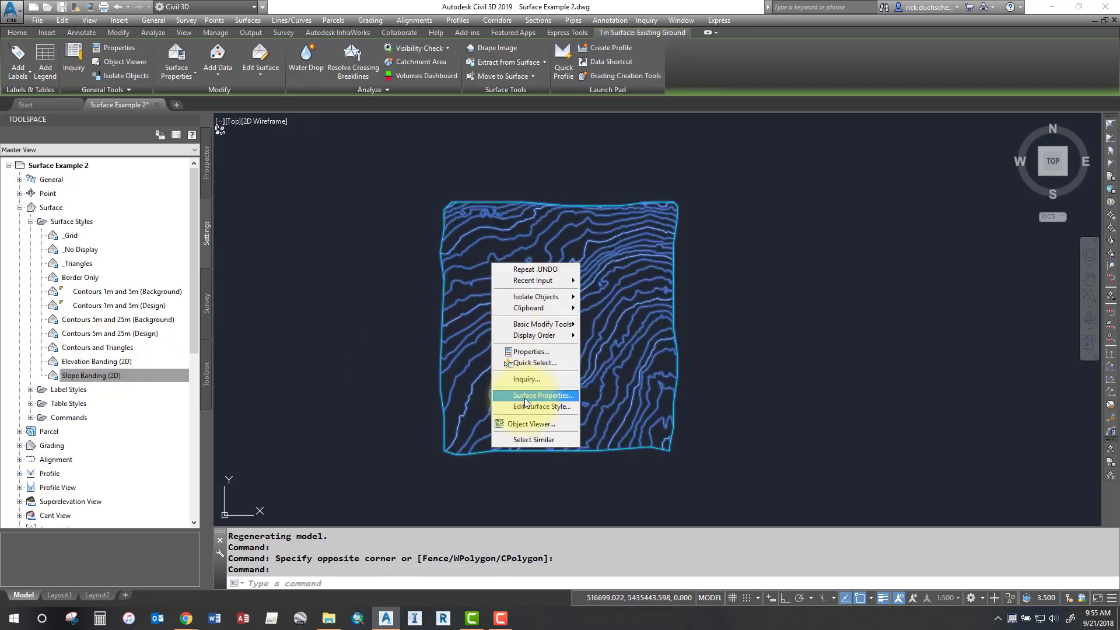
{"action": "left_click", "coordinate": [538, 397]}
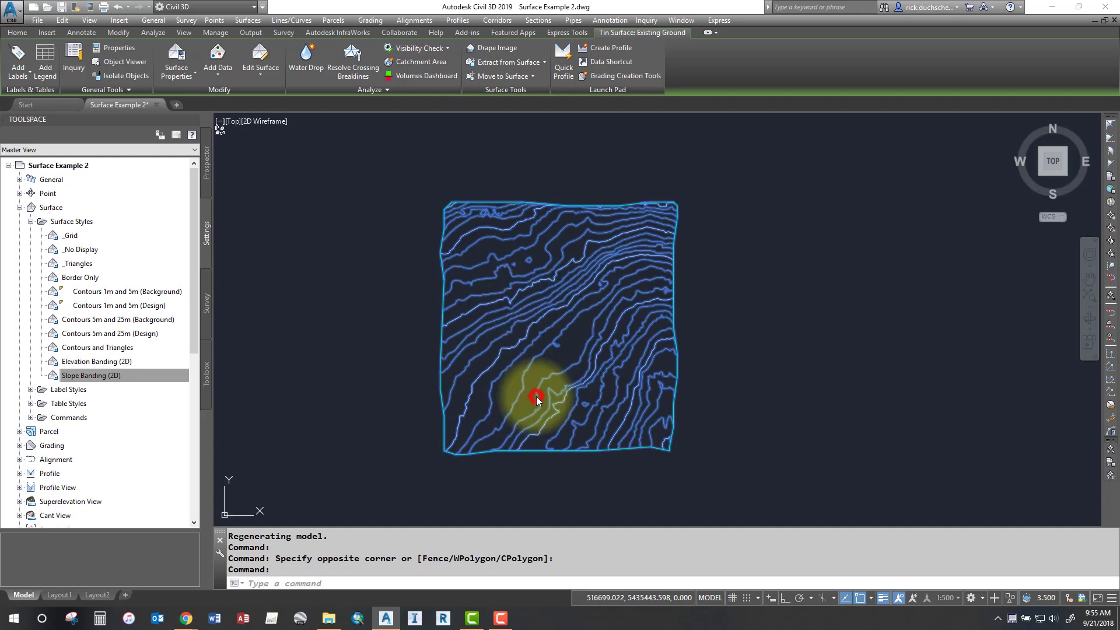
{"action": "left_click", "coordinate": [165, 106]}
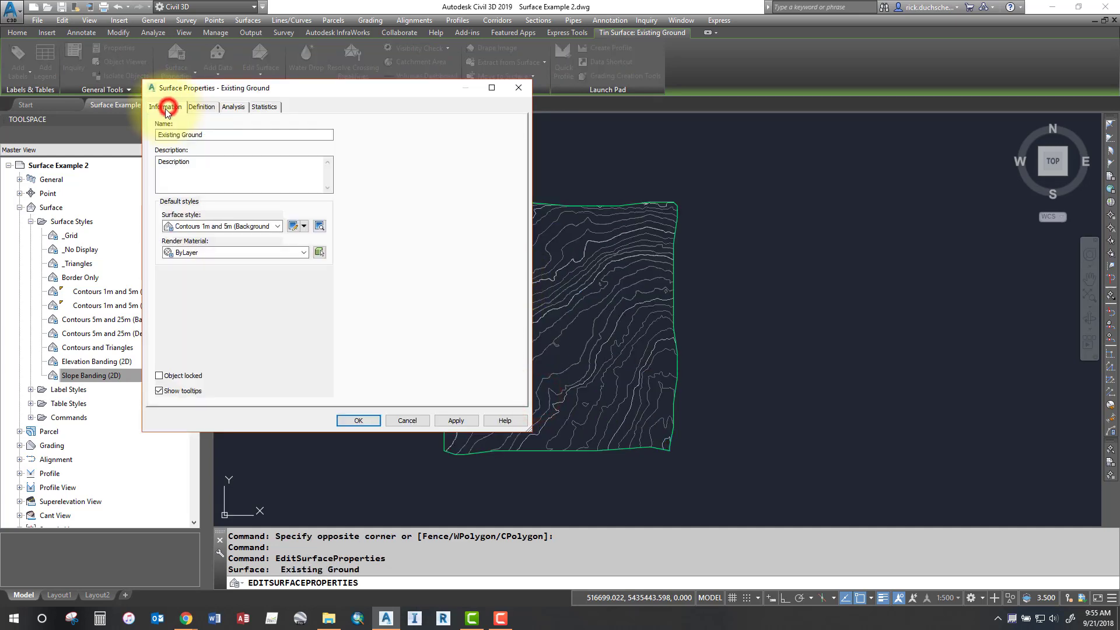
{"action": "left_click", "coordinate": [189, 226]}
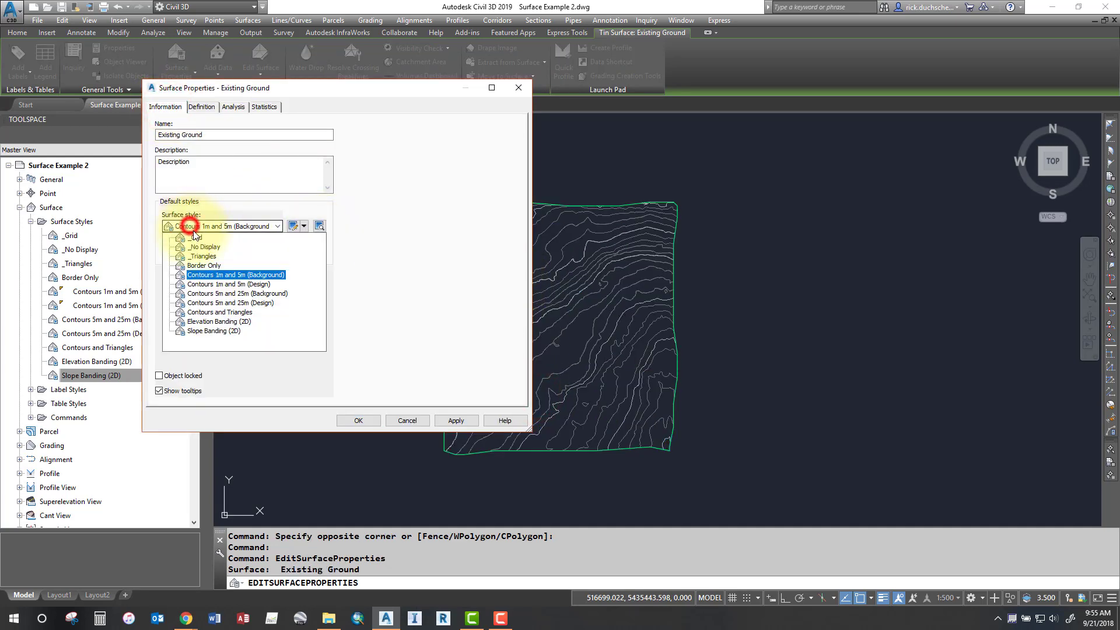
{"action": "left_click", "coordinate": [215, 322]}
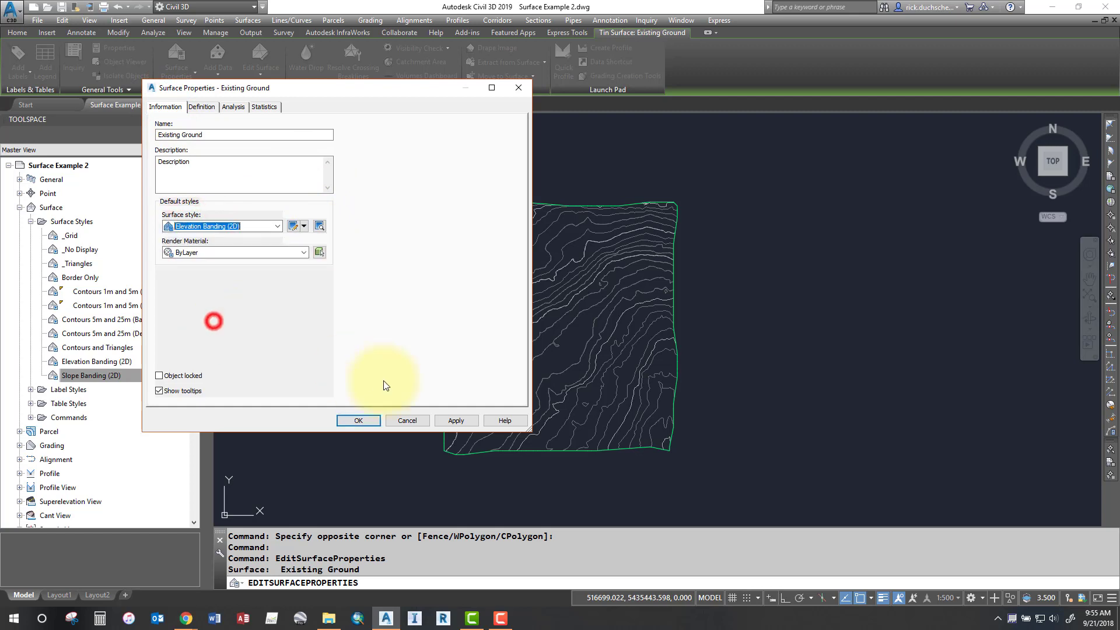
{"action": "left_click", "coordinate": [461, 422]}
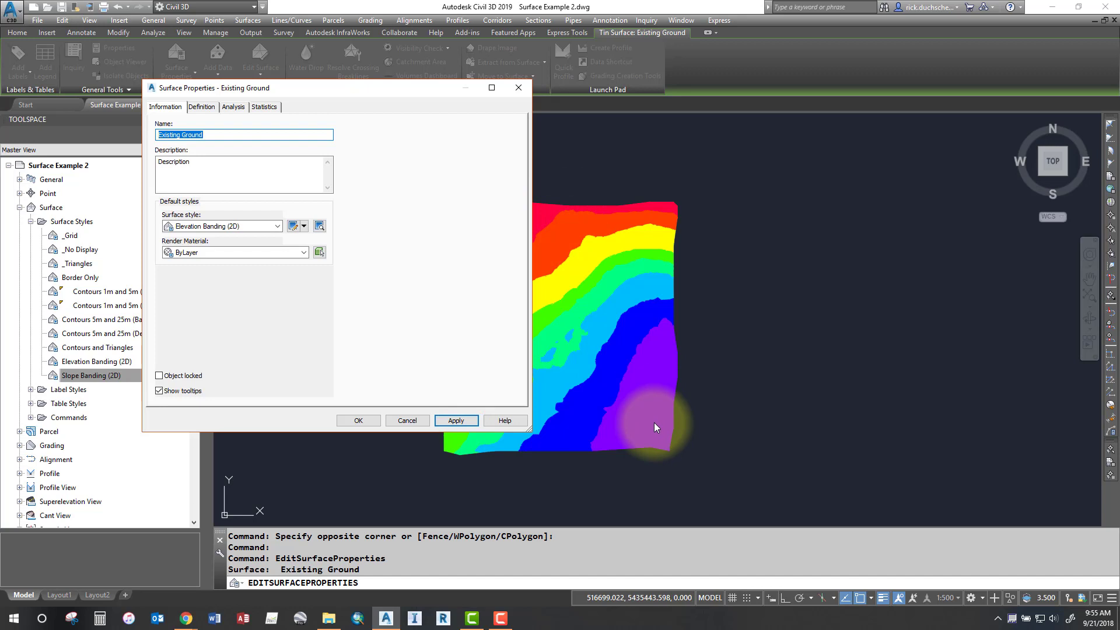
Preview Slope Banding (2D) on the surface, then reselect Elevation Banding (2D).
{"action": "left_click", "coordinate": [231, 228]}
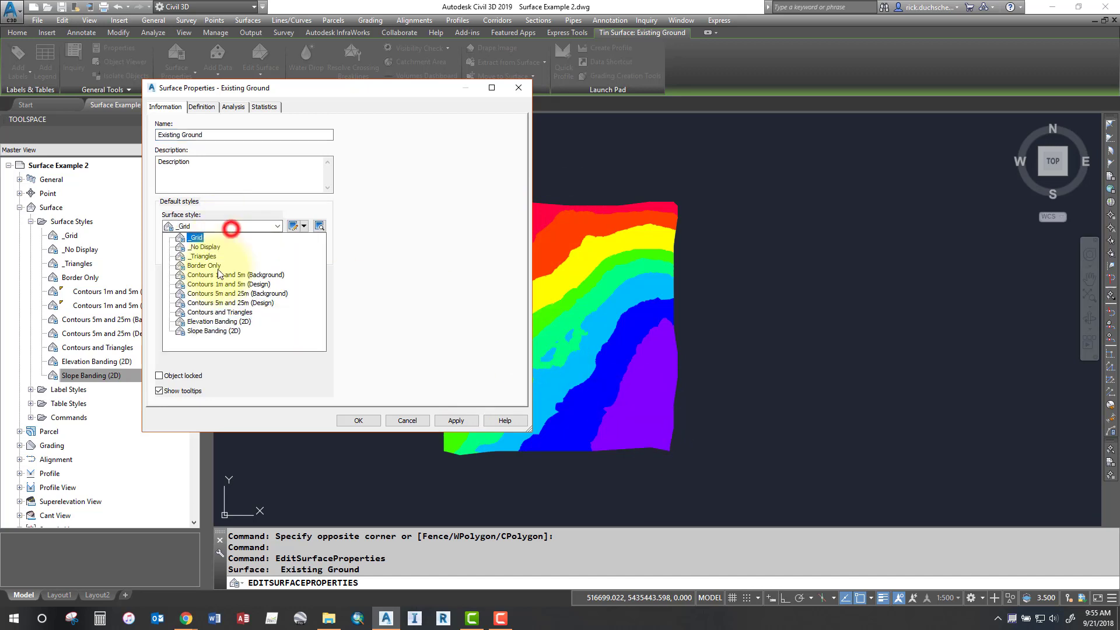
{"action": "left_click", "coordinate": [214, 330]}
{"action": "left_click", "coordinate": [457, 420]}
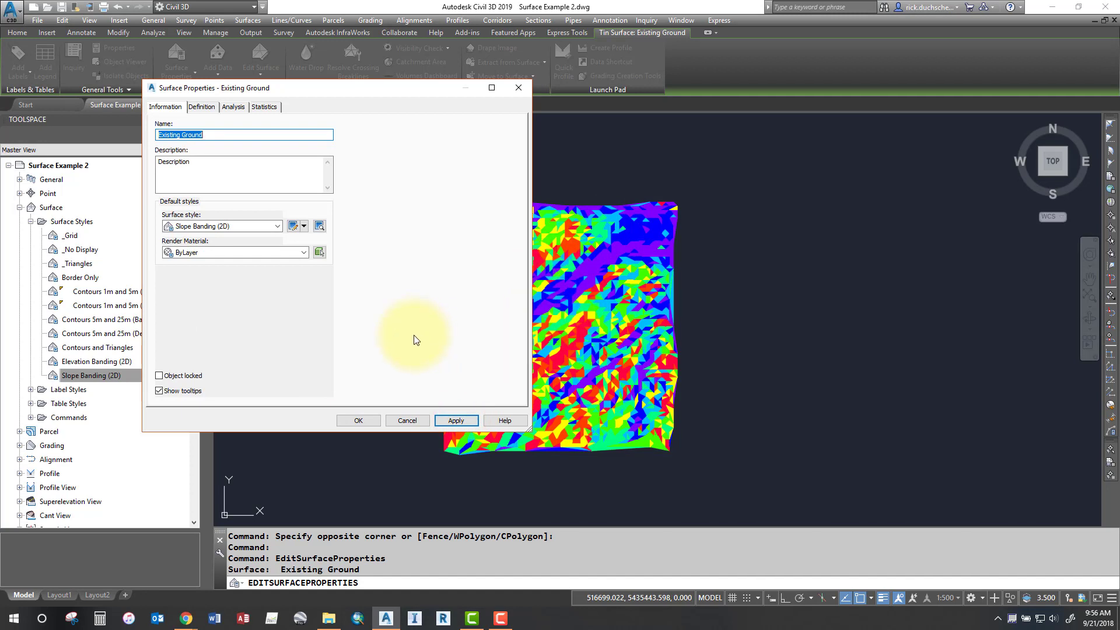
{"action": "left_click", "coordinate": [255, 225]}
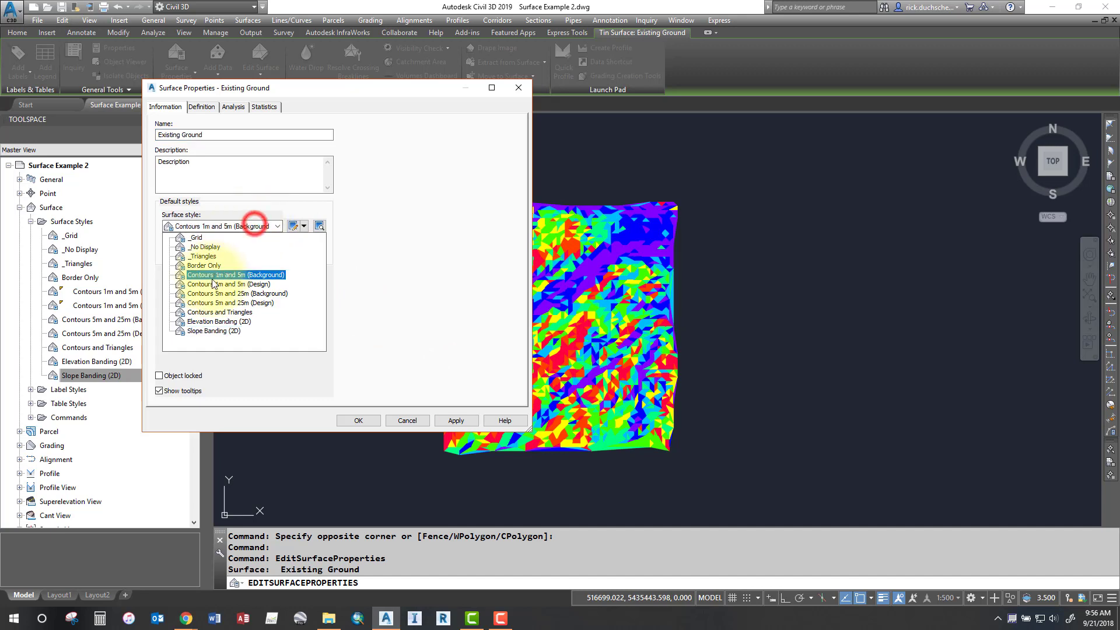
{"action": "left_click", "coordinate": [205, 322]}
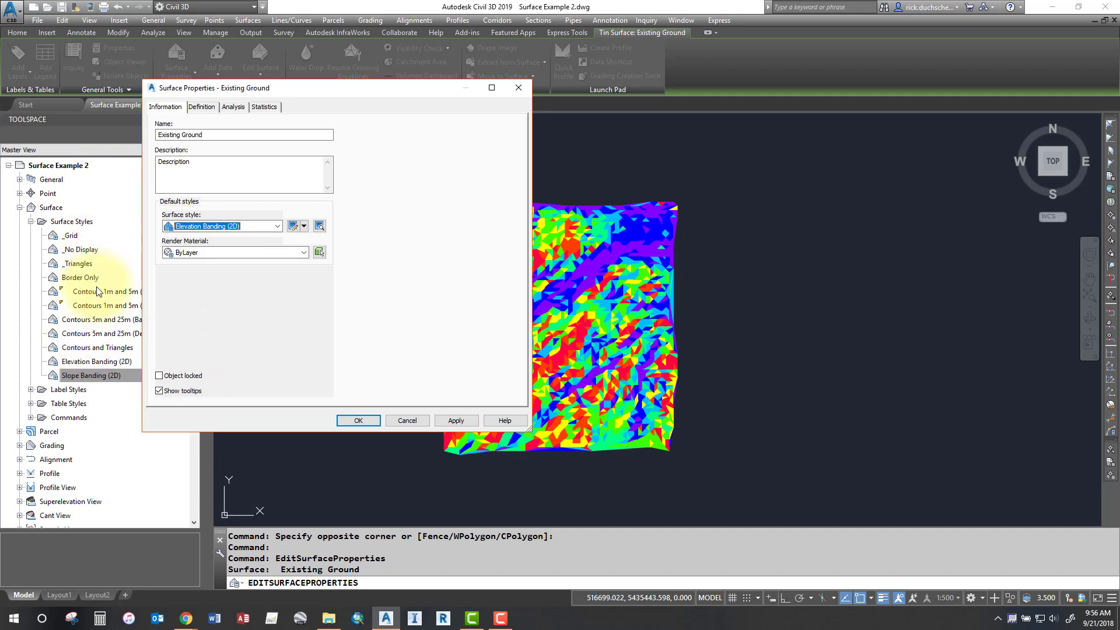
{"action": "left_click", "coordinate": [304, 226]}
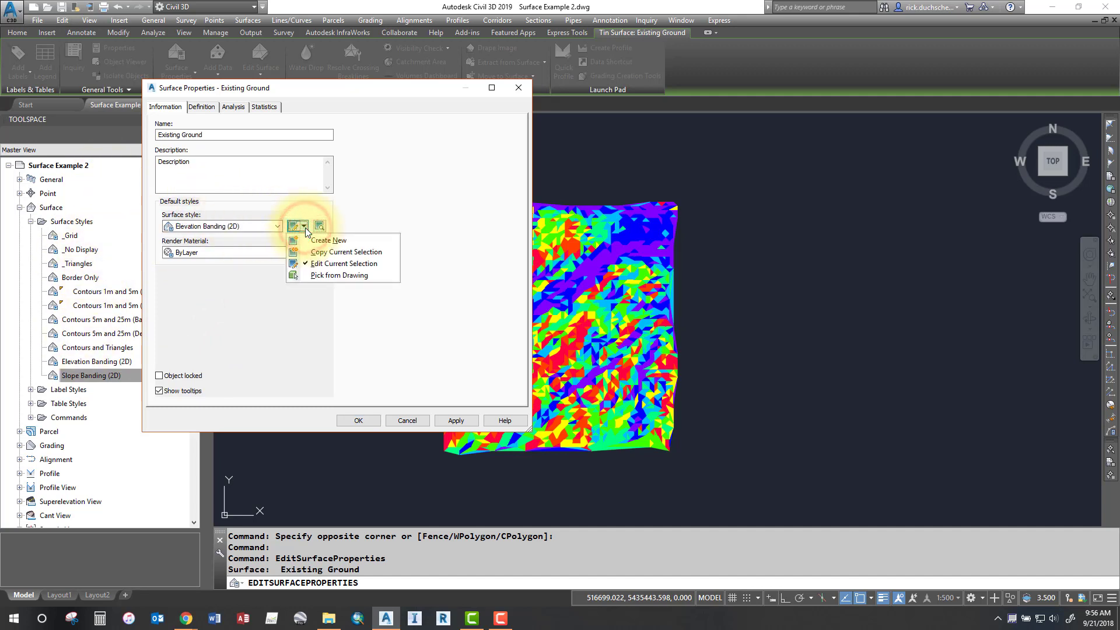
Copy the Elevation Banding (2D) style and rename the copy 'Elevation Banding new'.
{"action": "left_click", "coordinate": [320, 255]}
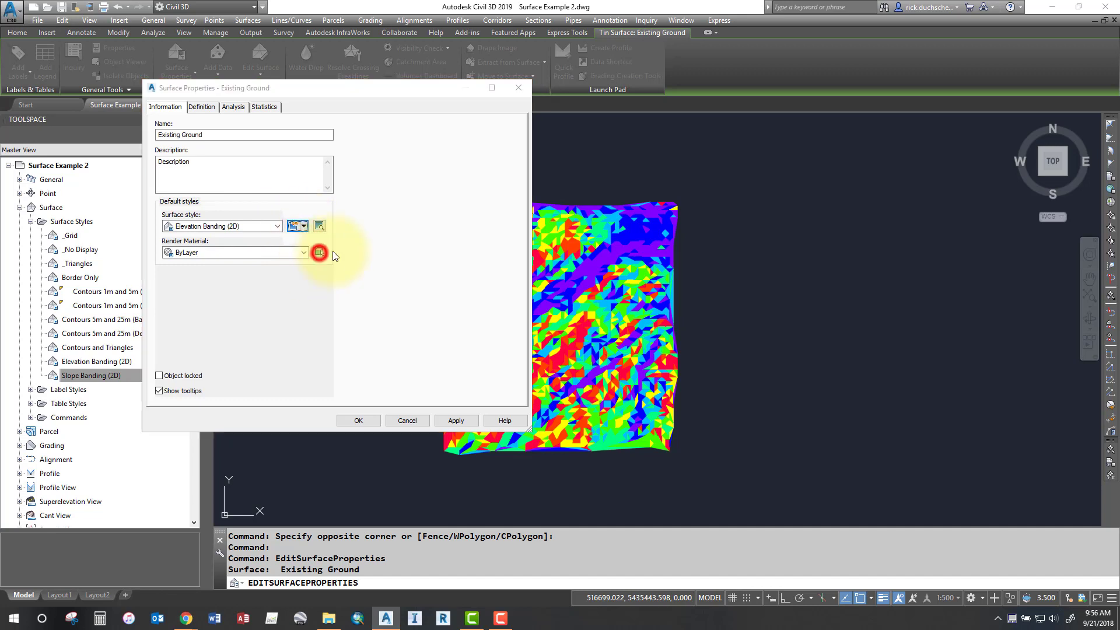
{"action": "left_click", "coordinate": [315, 111]}
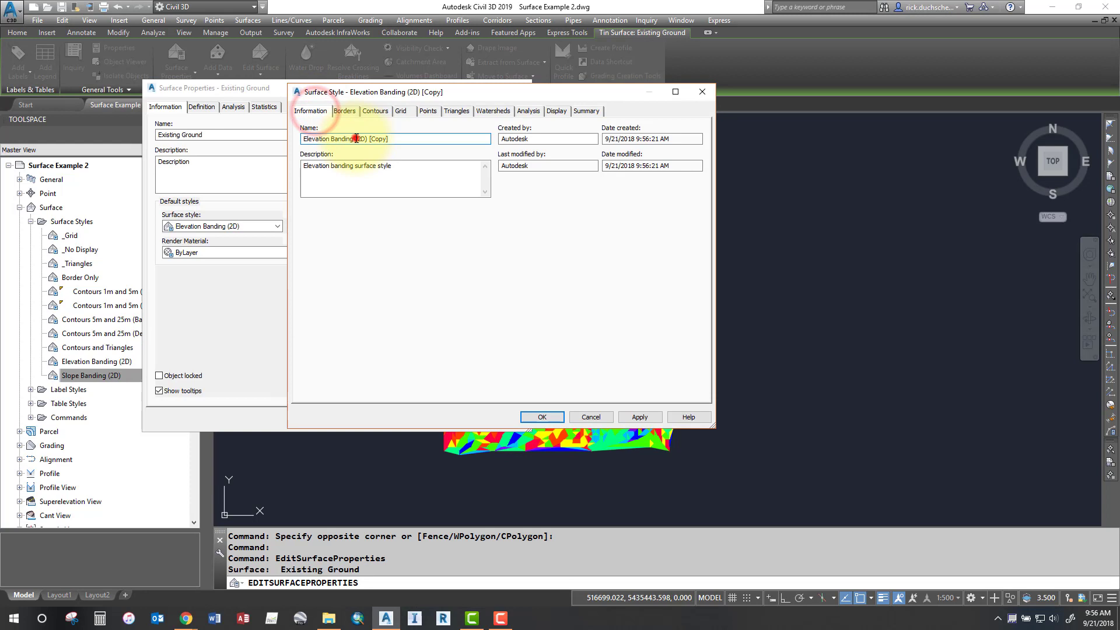
{"action": "left_click_drag", "start_coordinate": [356, 139], "coordinate": [408, 140]}
{"action": "type", "text": "new"}
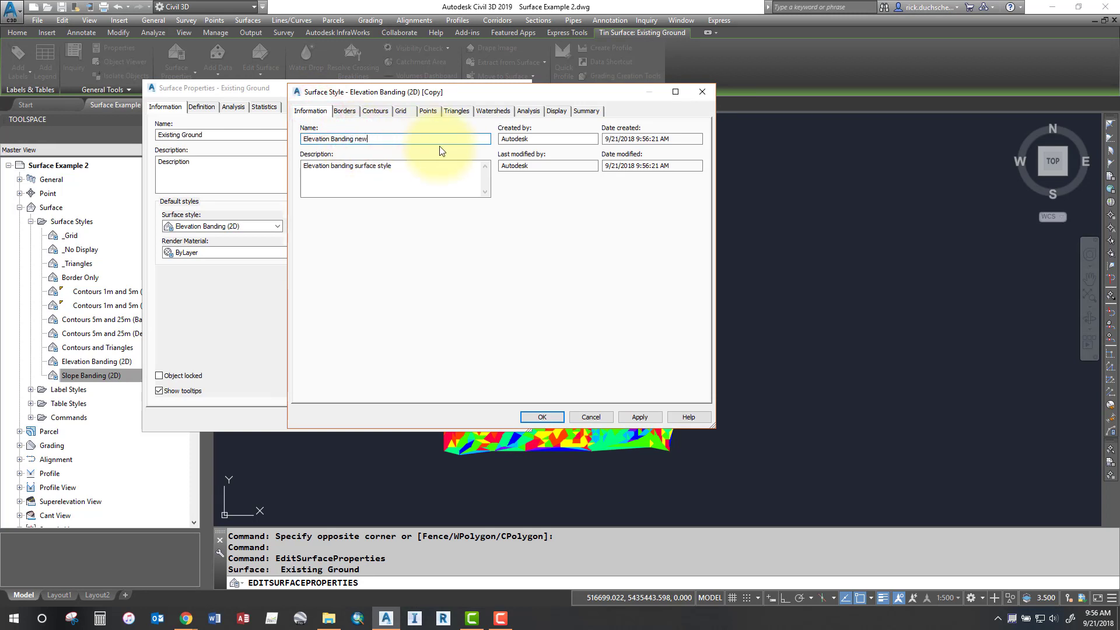
{"action": "left_click", "coordinate": [551, 239]}
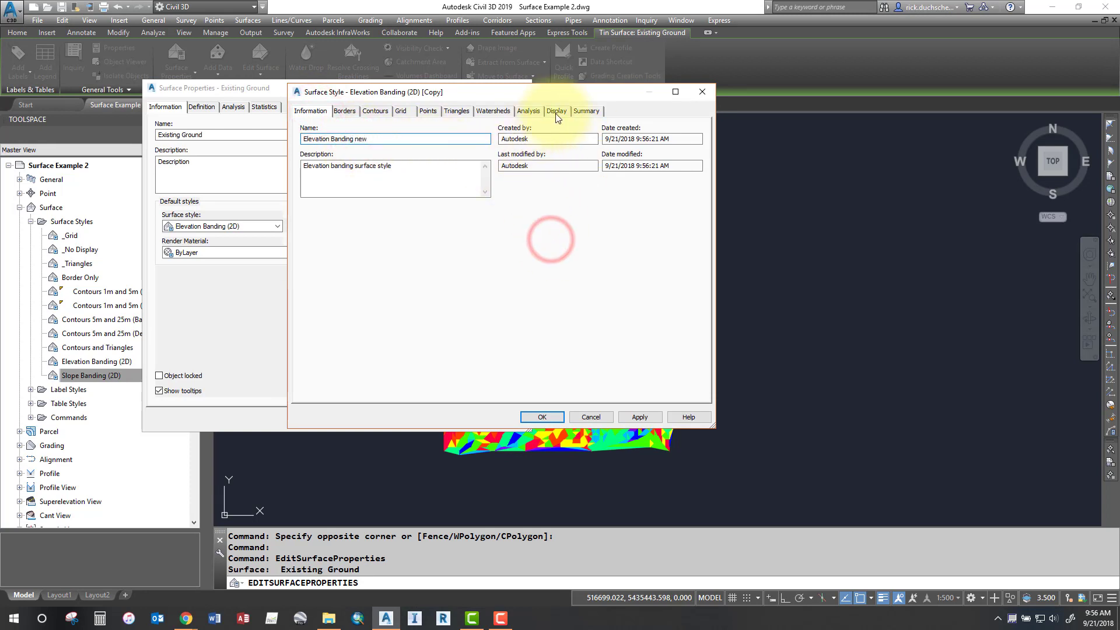
On the Display tab, toggle Elevations visibility and review the Slopes and Slope Arrows components.
{"action": "left_click", "coordinate": [556, 112]}
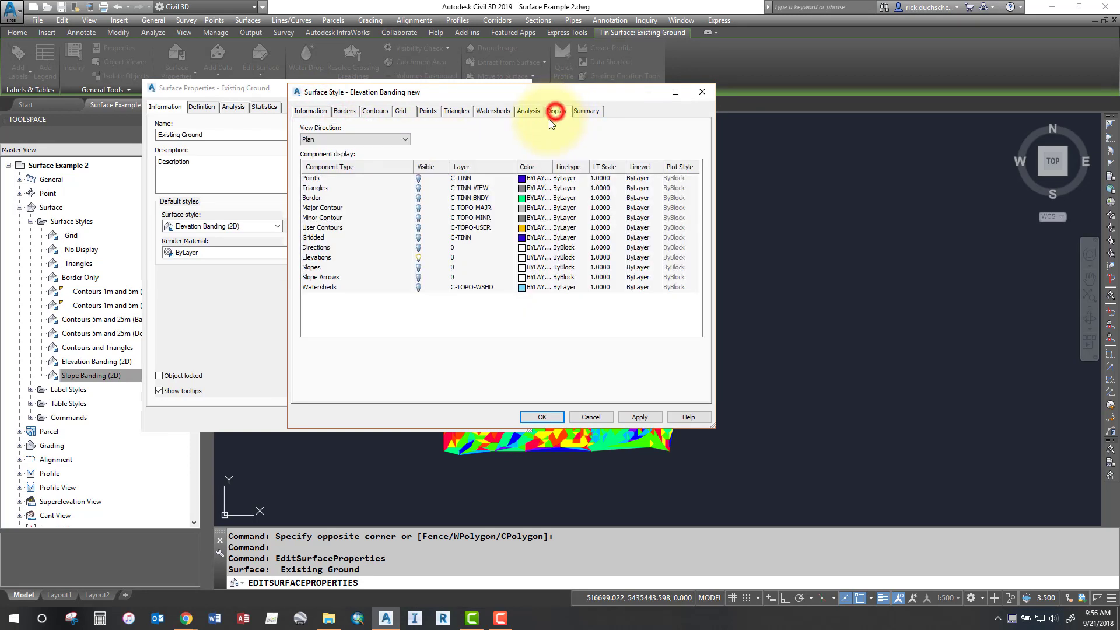
{"action": "left_click", "coordinate": [356, 258]}
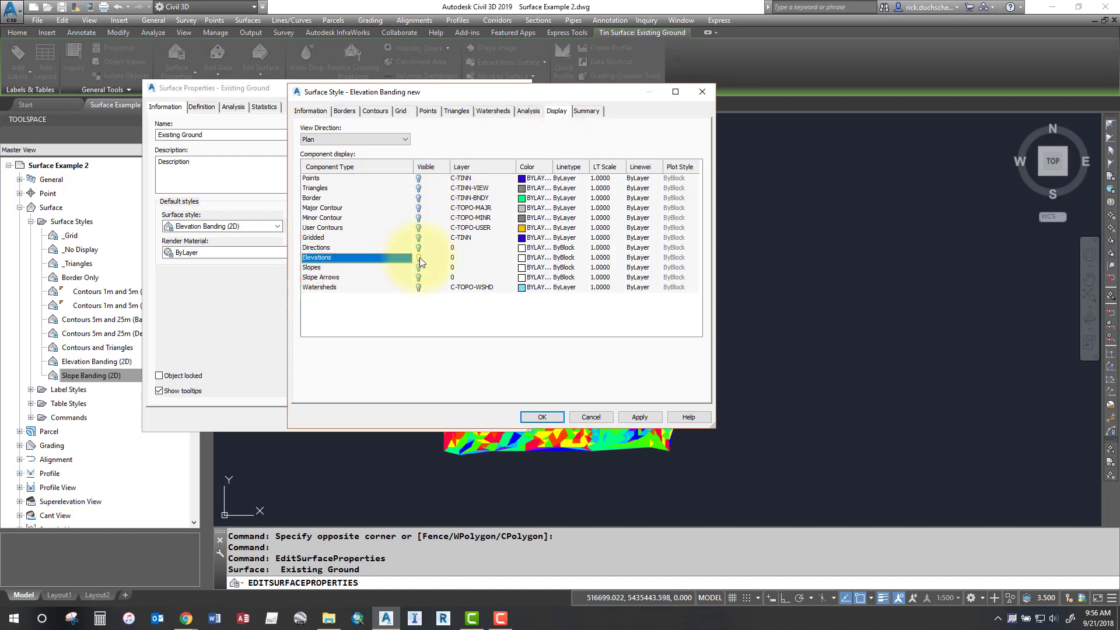
{"action": "left_click", "coordinate": [419, 258]}
{"action": "double_click", "coordinate": [366, 92]}
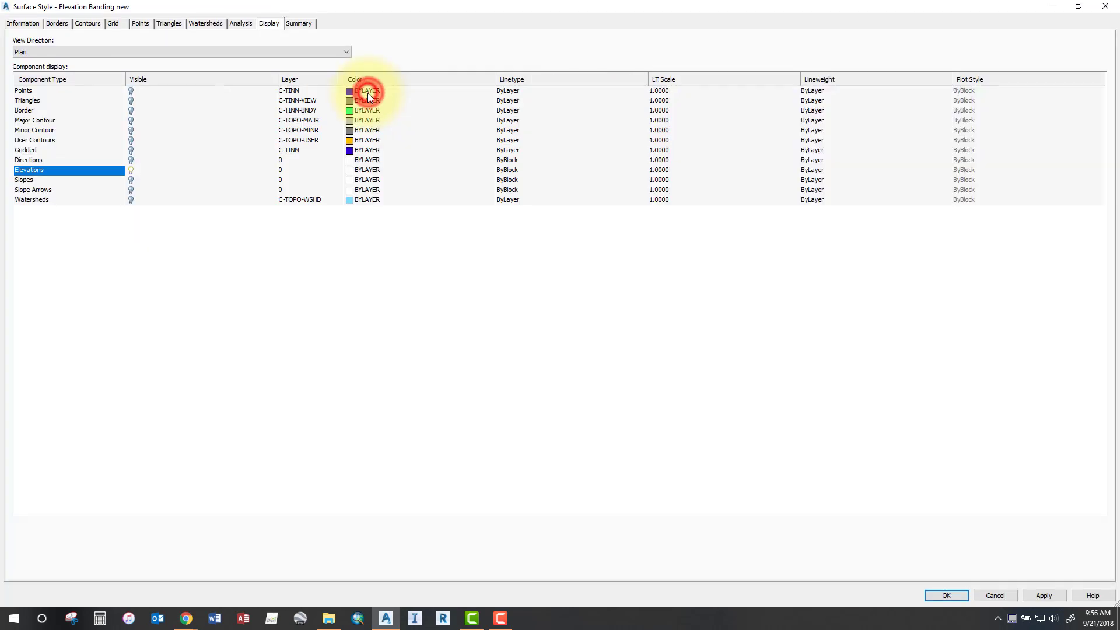
{"action": "left_click", "coordinate": [1077, 7]}
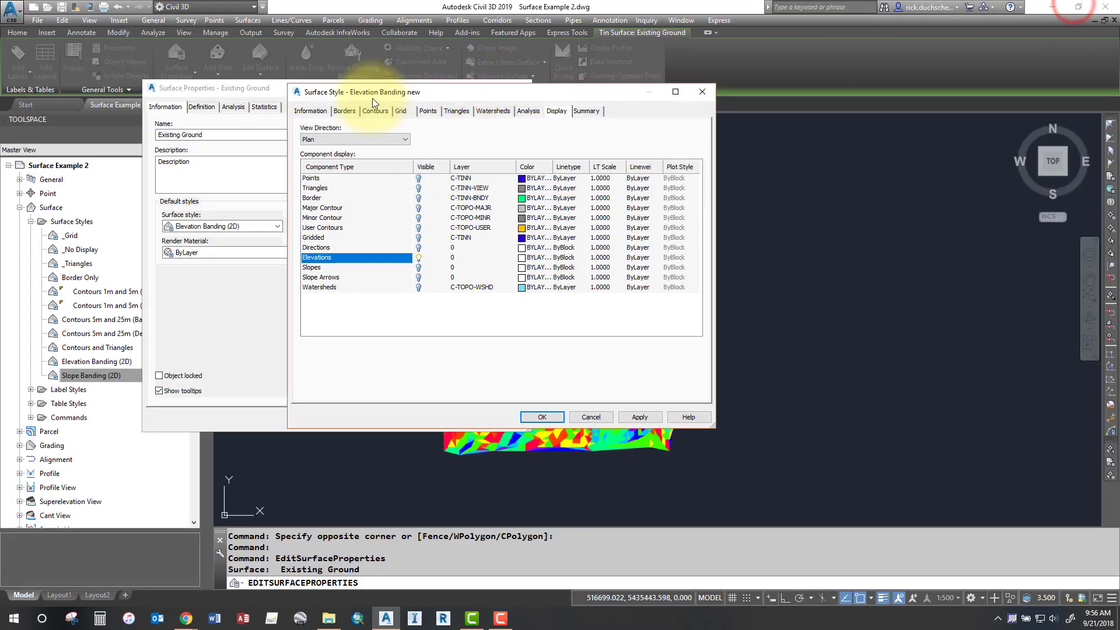
{"action": "left_click", "coordinate": [419, 257]}
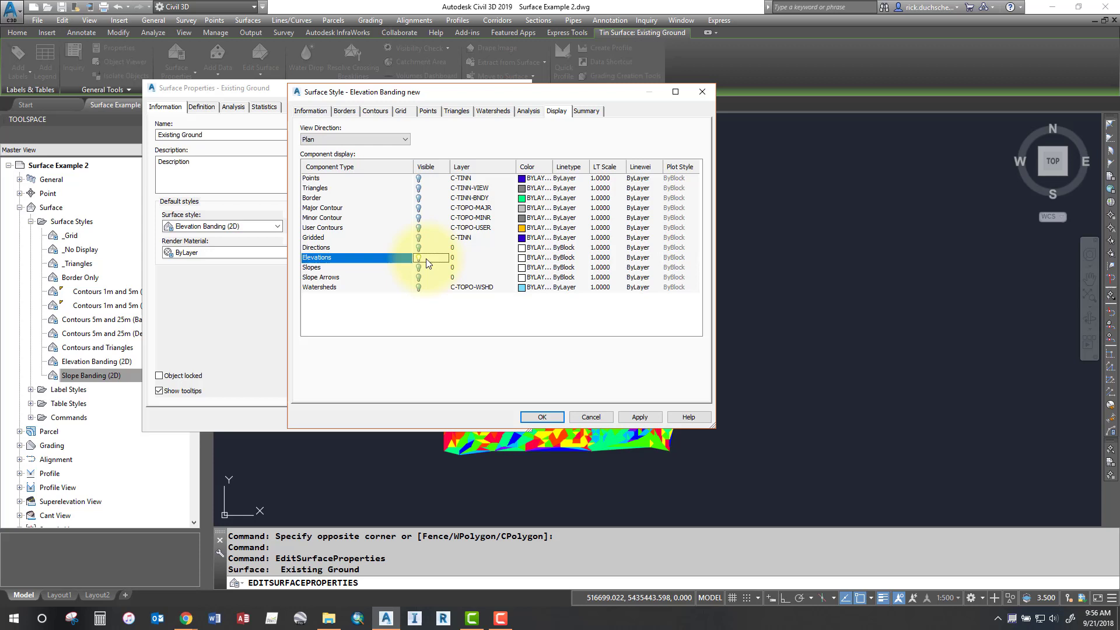
{"action": "left_click", "coordinate": [310, 247]}
{"action": "left_click", "coordinate": [310, 257]}
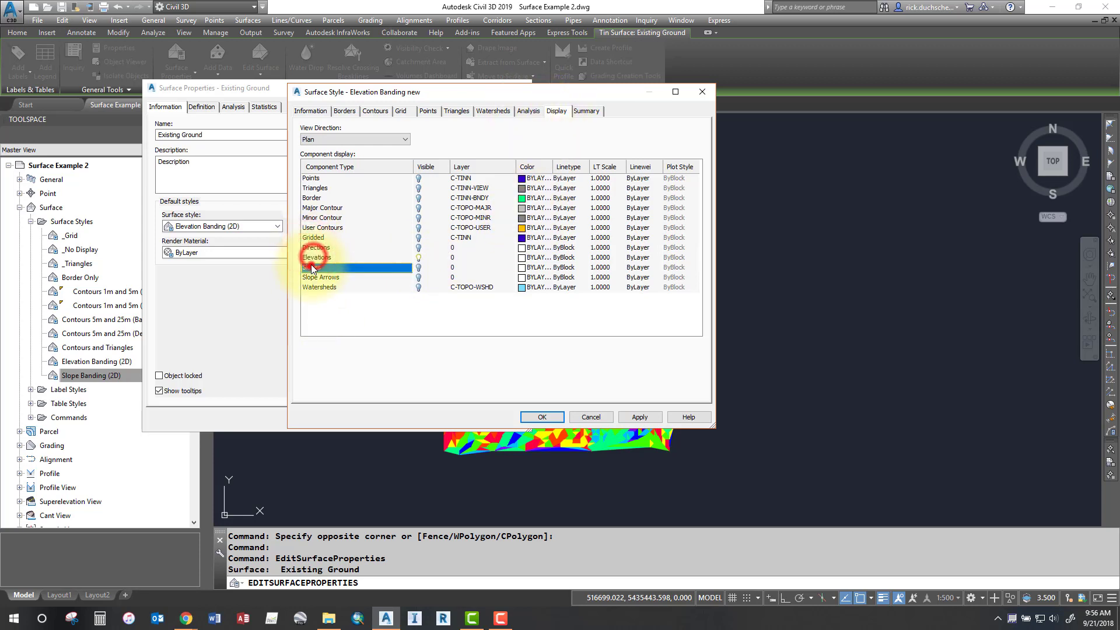
{"action": "left_click", "coordinate": [311, 267]}
{"action": "left_click", "coordinate": [315, 277]}
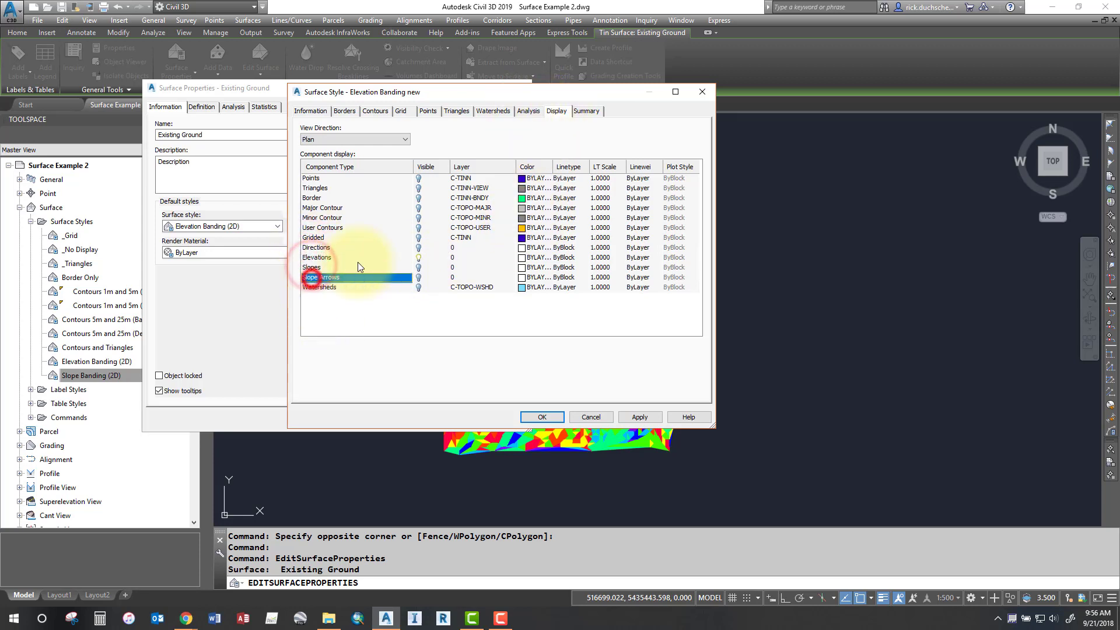
On the Analysis tab, set the Elevations range colour scheme to Reds with Group by left at Quantile.
{"action": "left_click", "coordinate": [533, 110]}
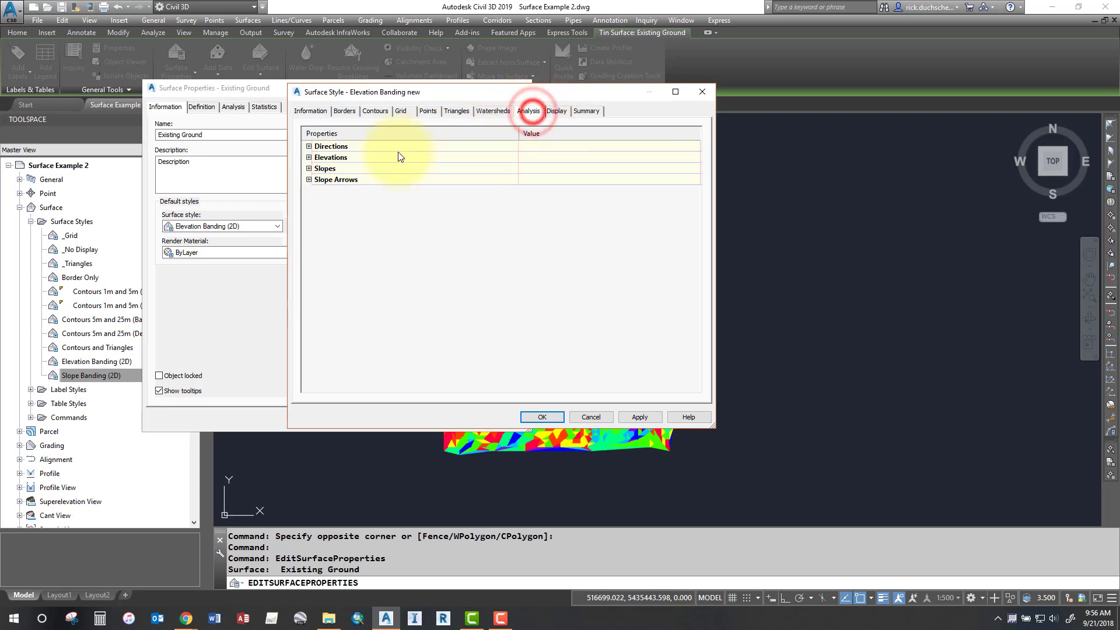
{"action": "left_click", "coordinate": [309, 158]}
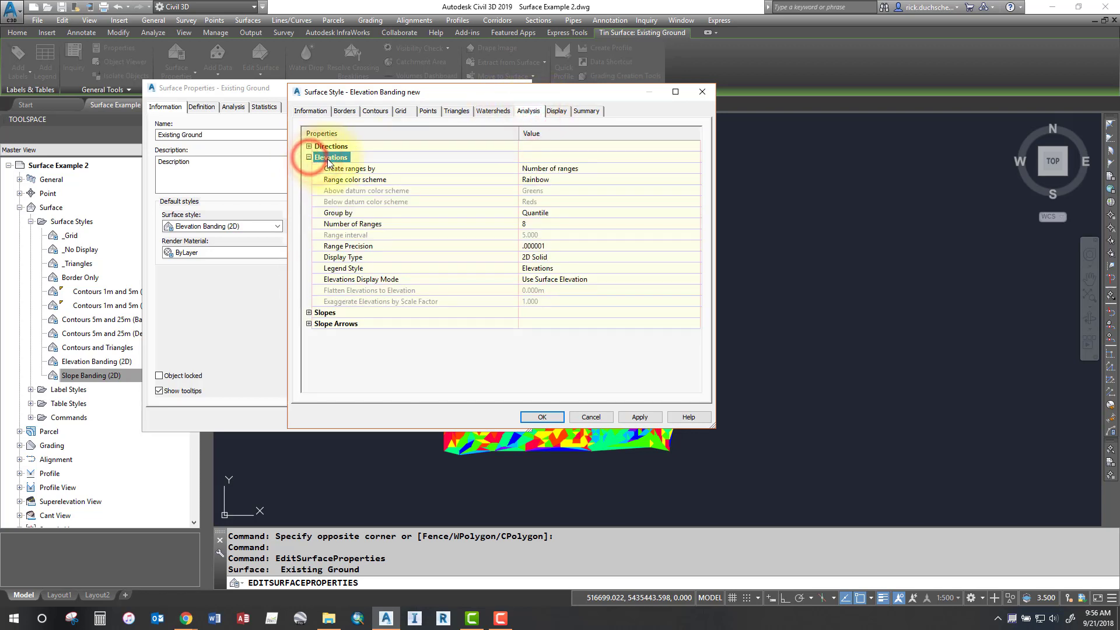
{"action": "left_click", "coordinate": [467, 183]}
{"action": "left_click", "coordinate": [555, 181]}
{"action": "left_click", "coordinate": [556, 182]}
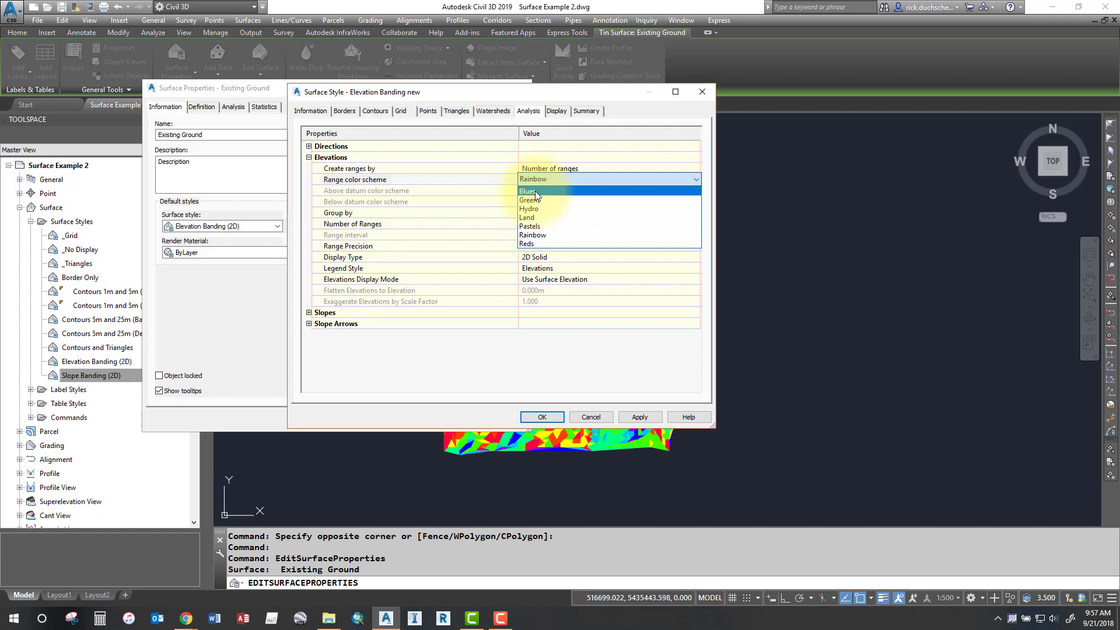
{"action": "left_click", "coordinate": [525, 243]}
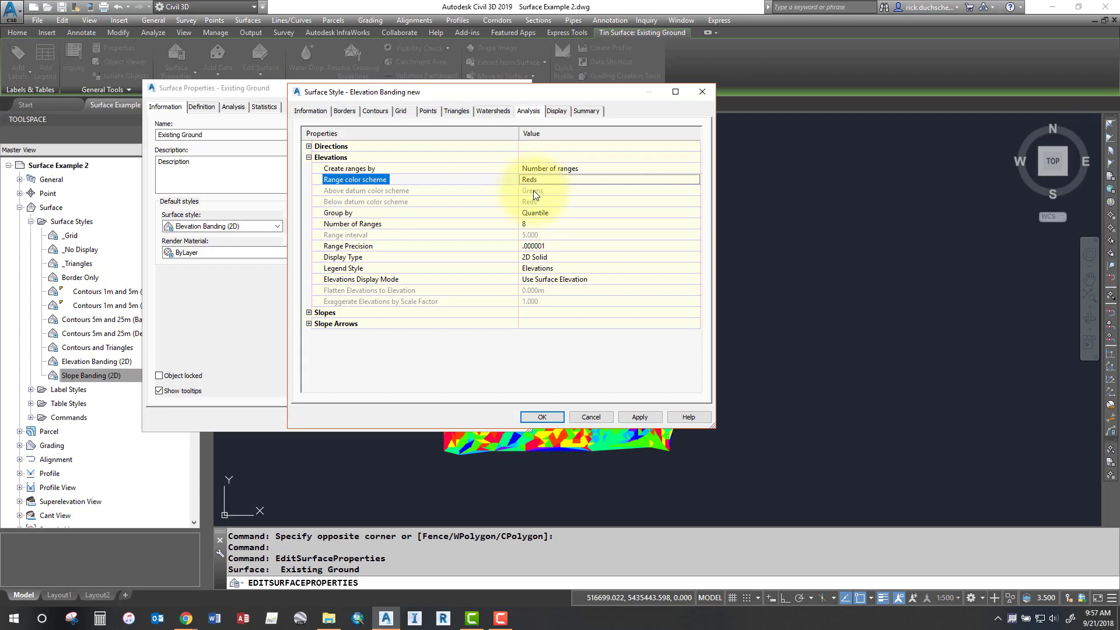
{"action": "left_click", "coordinate": [419, 212]}
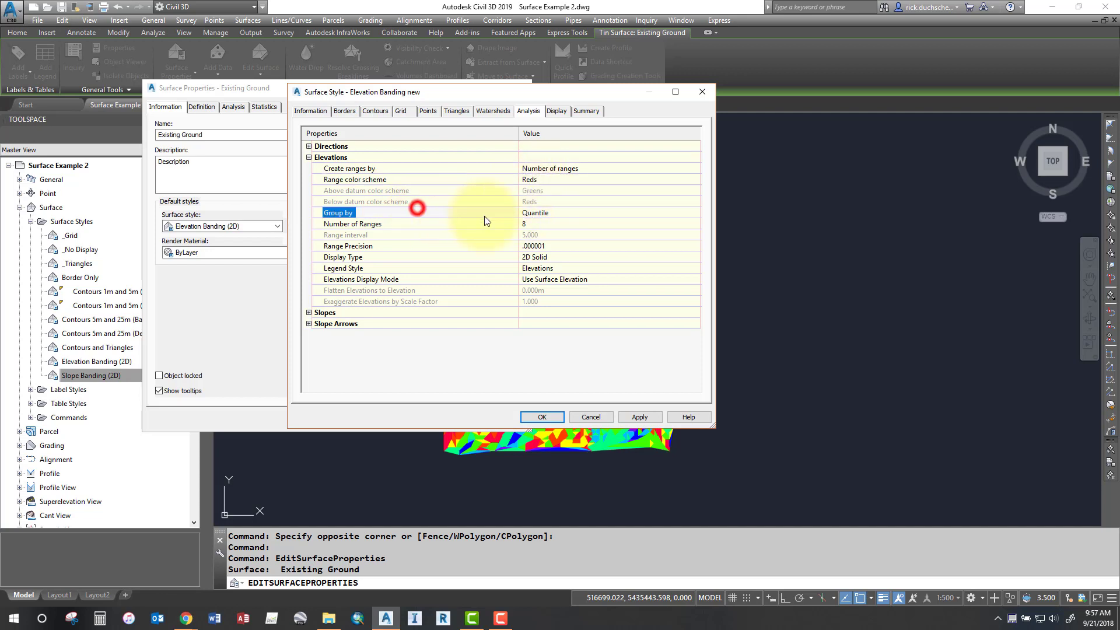
{"action": "left_click", "coordinate": [537, 218]}
{"action": "left_click", "coordinate": [537, 217]}
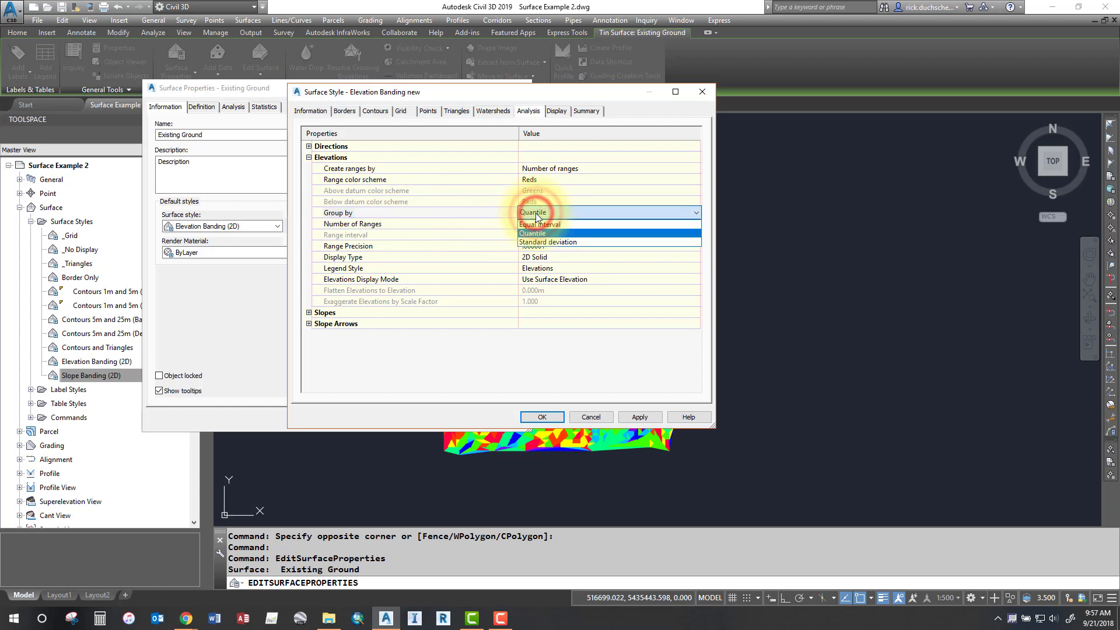
{"action": "left_click", "coordinate": [537, 232]}
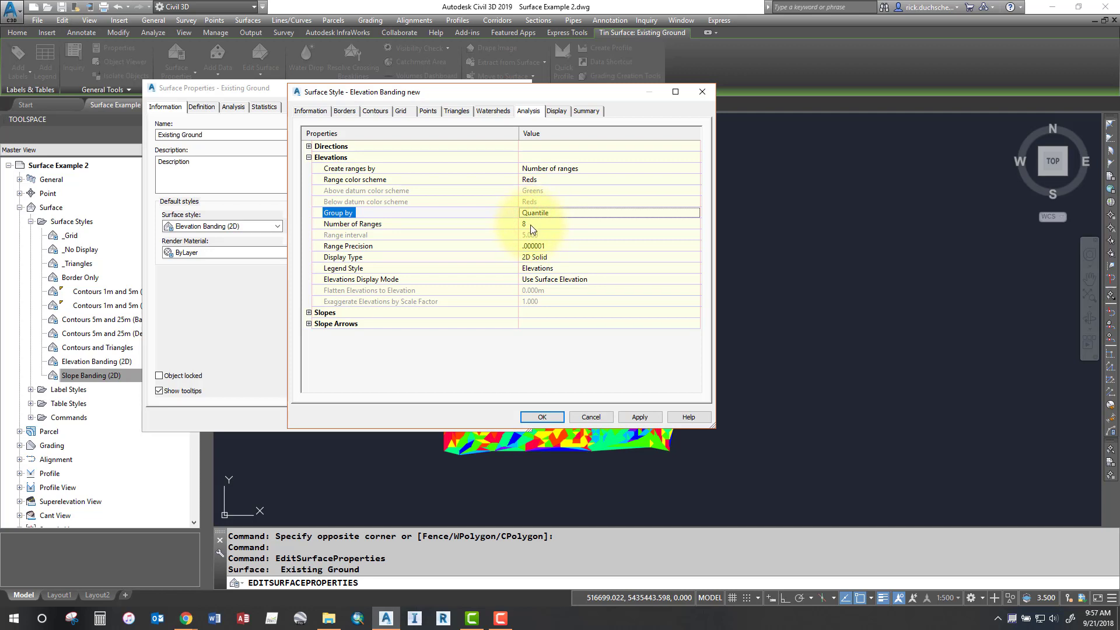
Set 7 elevation ranges with 2D Solid display, then apply and save the style.
{"action": "left_click", "coordinate": [530, 225]}
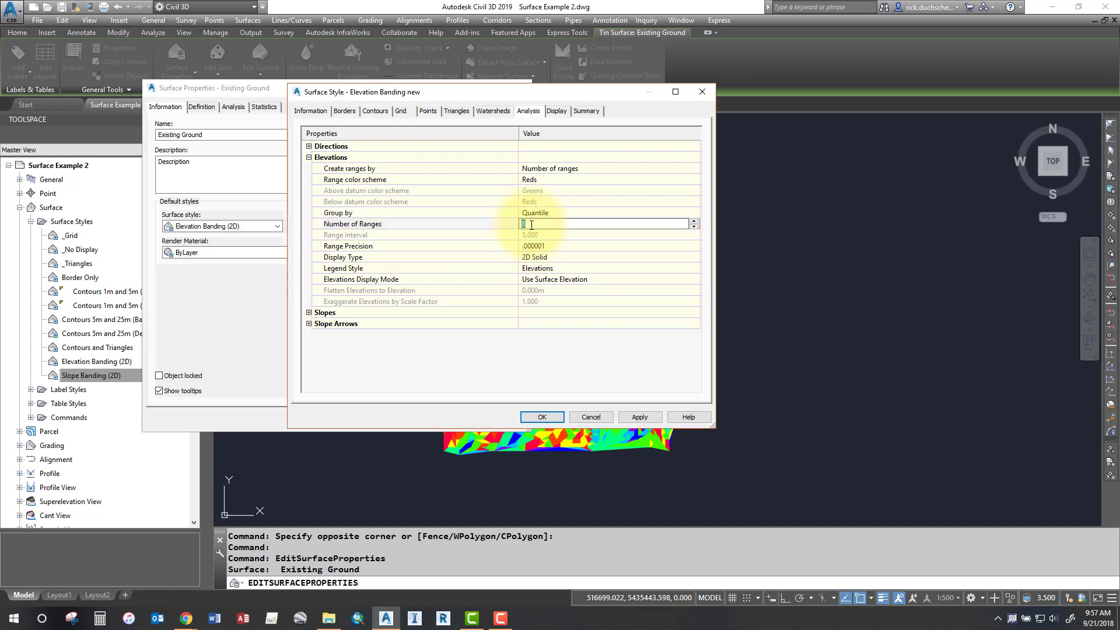
{"action": "left_click", "coordinate": [350, 212]}
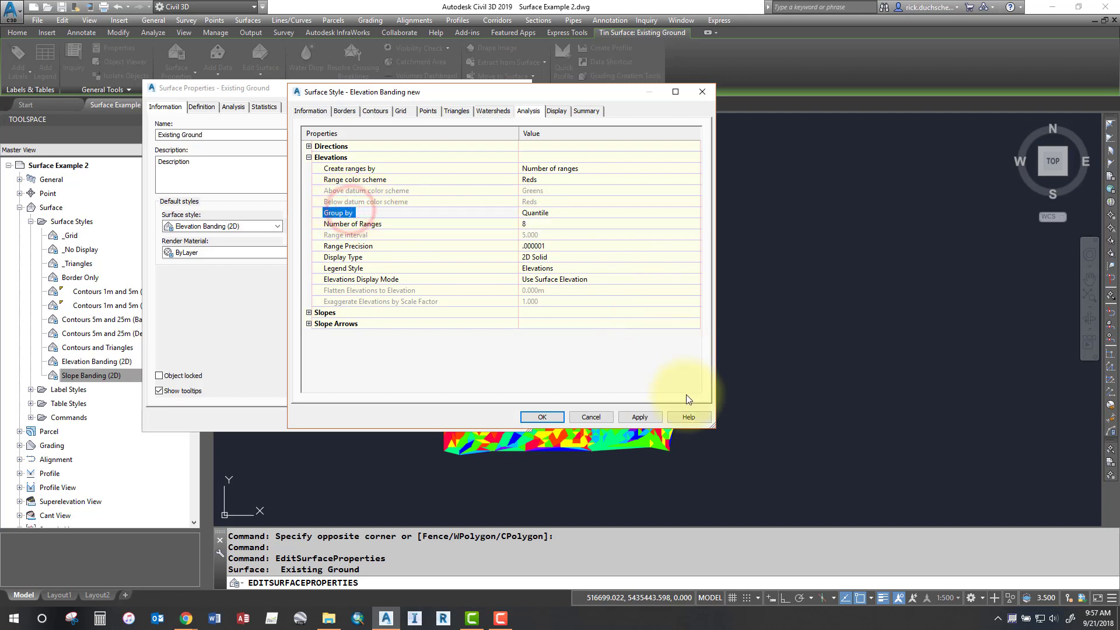
{"action": "left_click", "coordinate": [531, 224]}
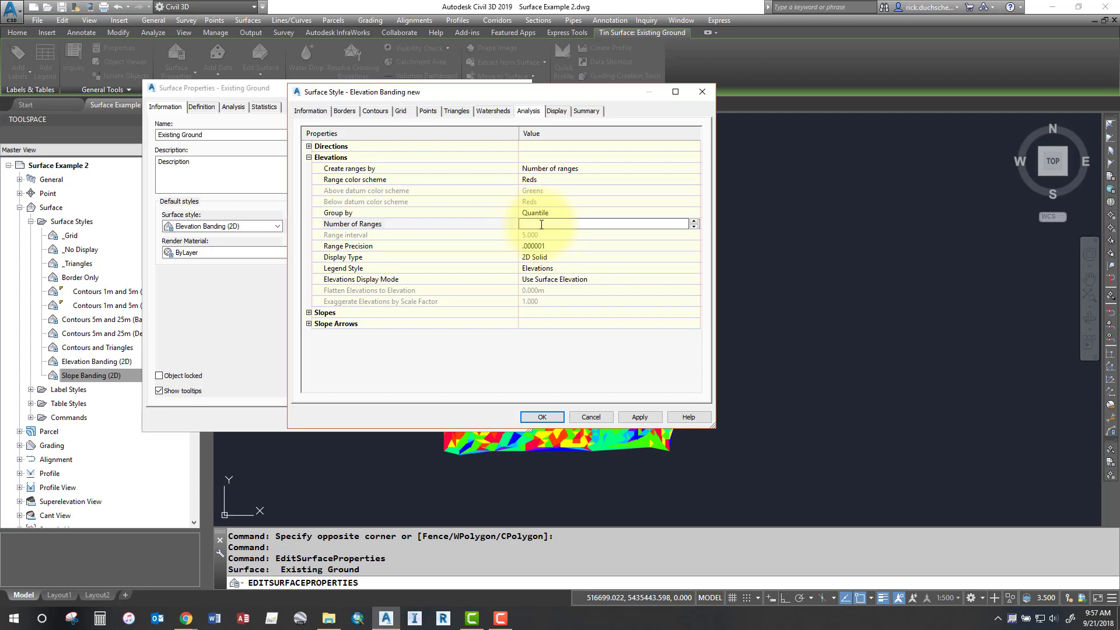
{"action": "left_click", "coordinate": [541, 258]}
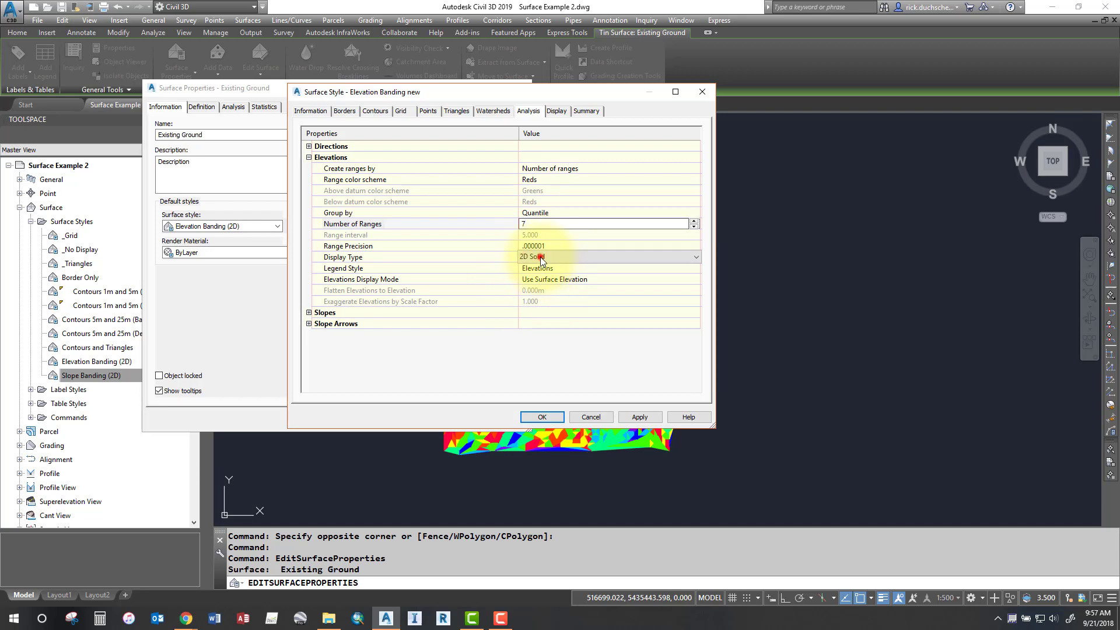
{"action": "left_click", "coordinate": [541, 258]}
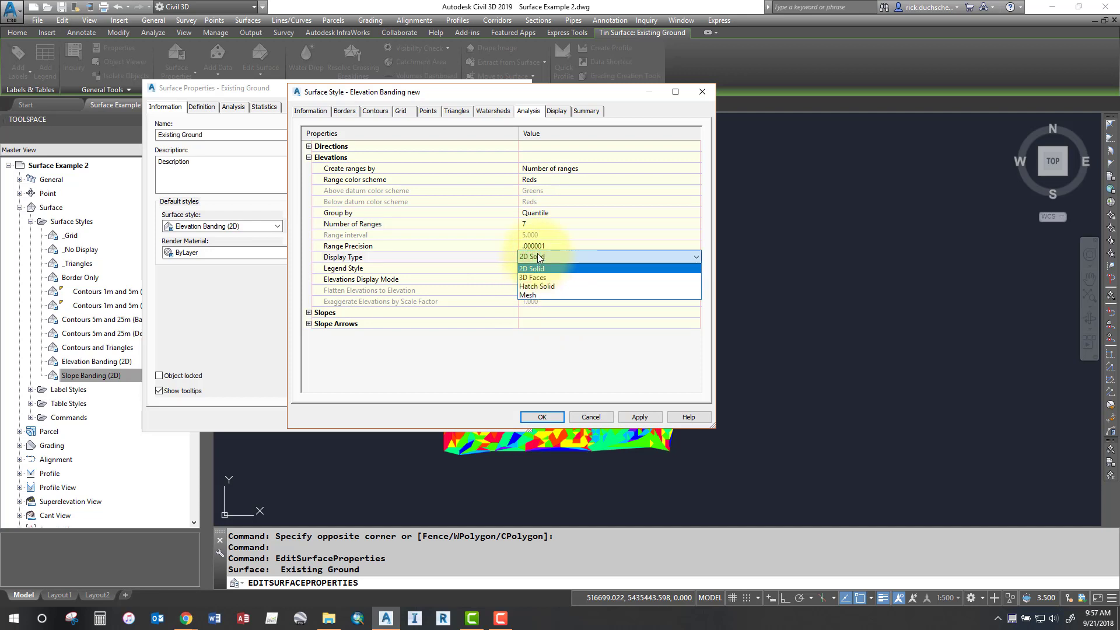
{"action": "left_click", "coordinate": [539, 268]}
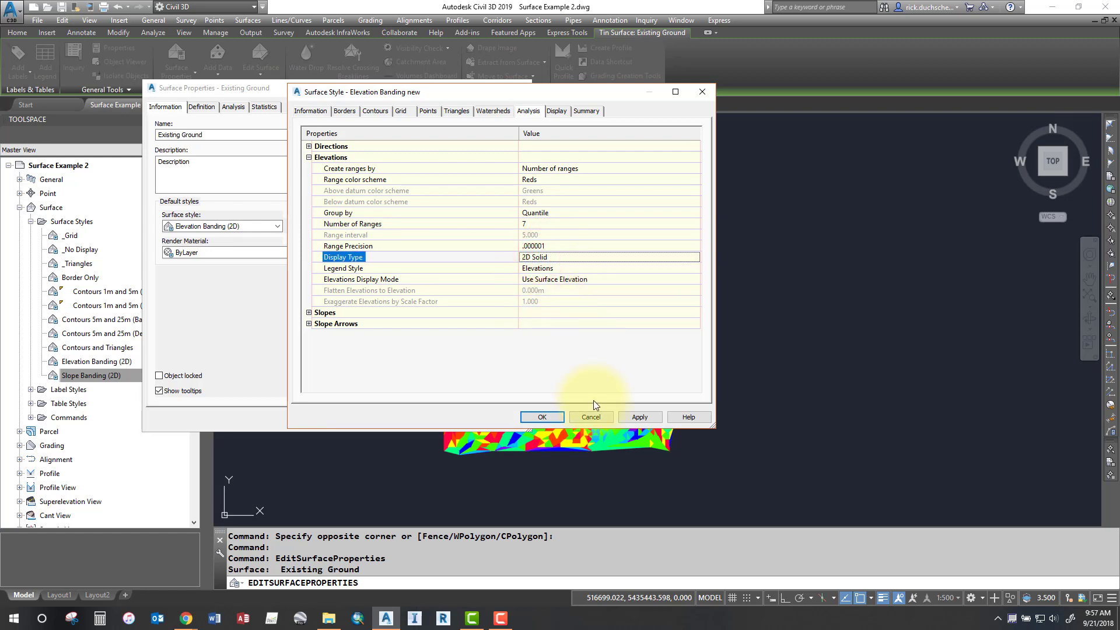
{"action": "left_click", "coordinate": [639, 417]}
{"action": "left_click", "coordinate": [542, 417]}
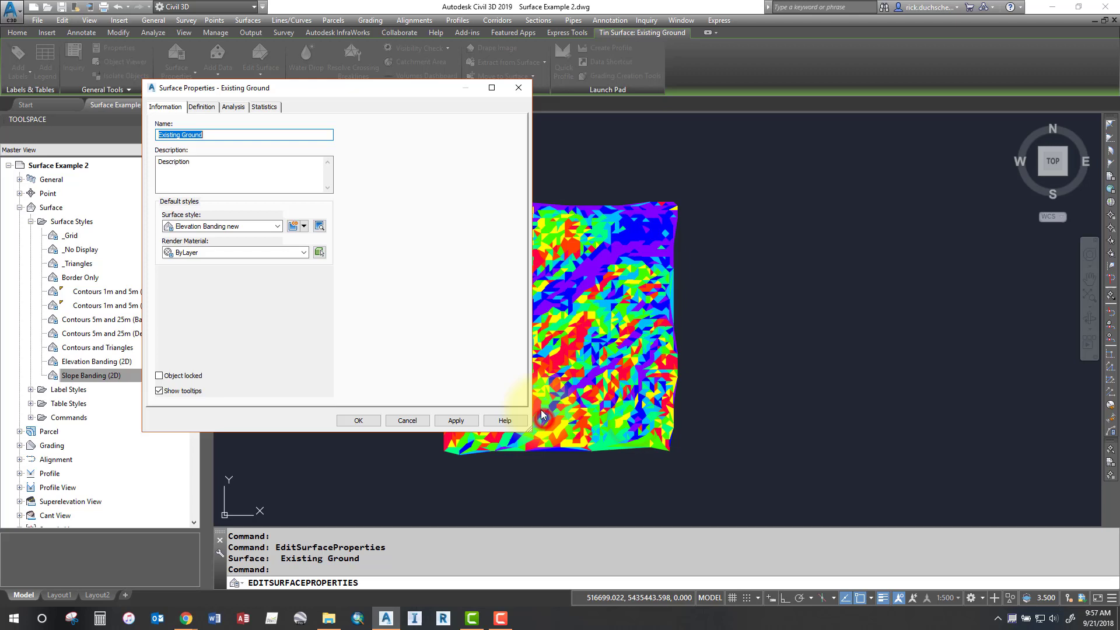
Apply Elevation Banding new to Existing Ground, close Surface Properties and recentre the view.
{"action": "left_click", "coordinate": [450, 420]}
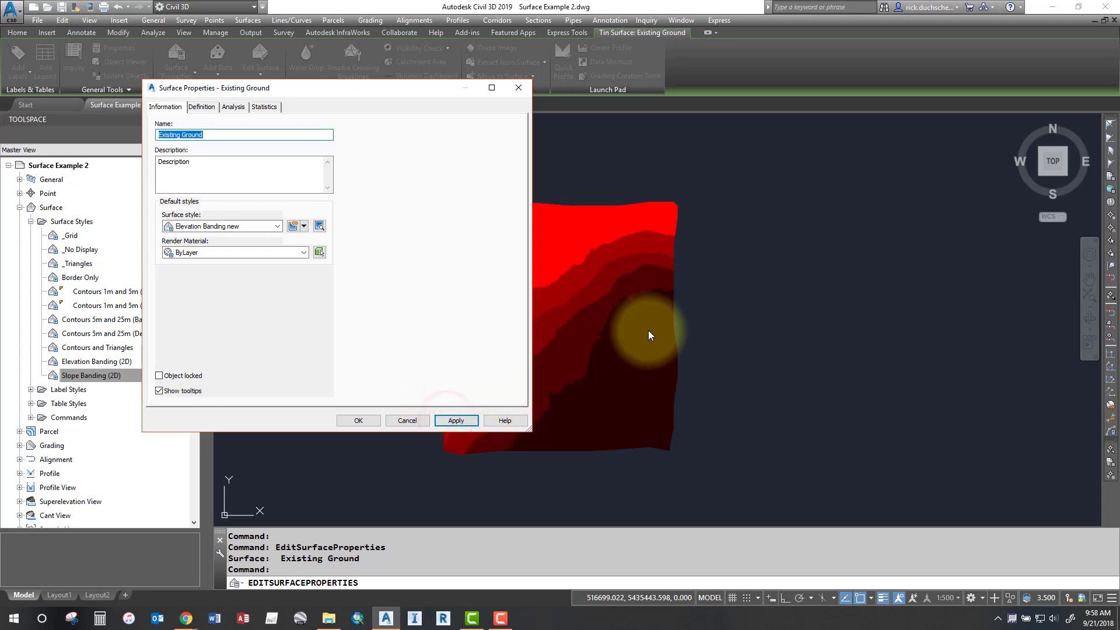
{"action": "left_click", "coordinate": [379, 420]}
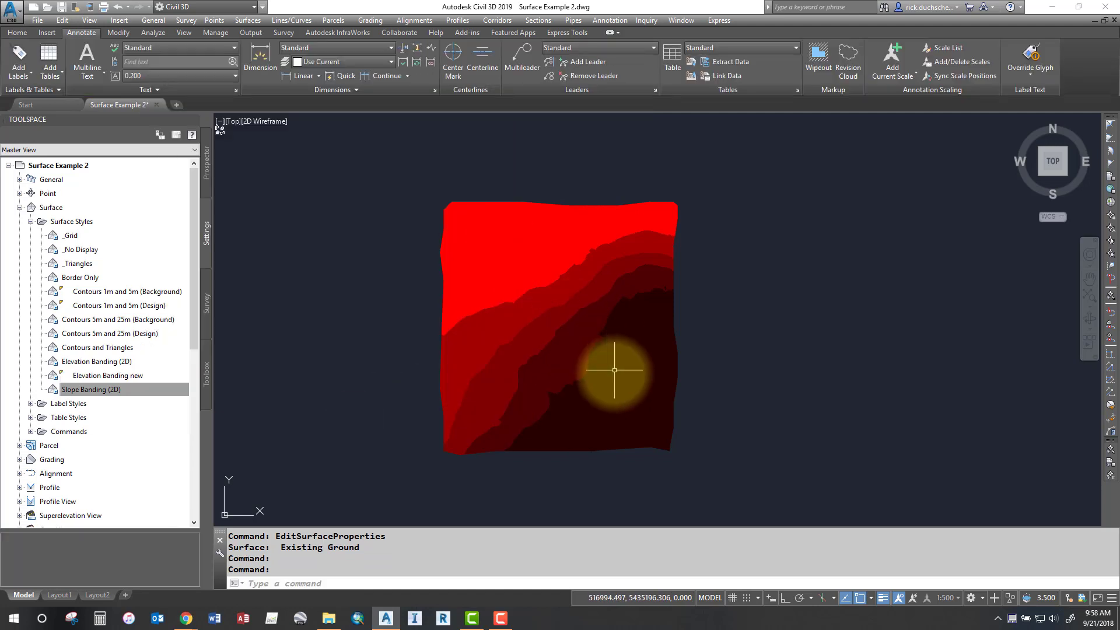
{"action": "middle_click_drag", "start_coordinate": [563, 324], "coordinate": [605, 312]}
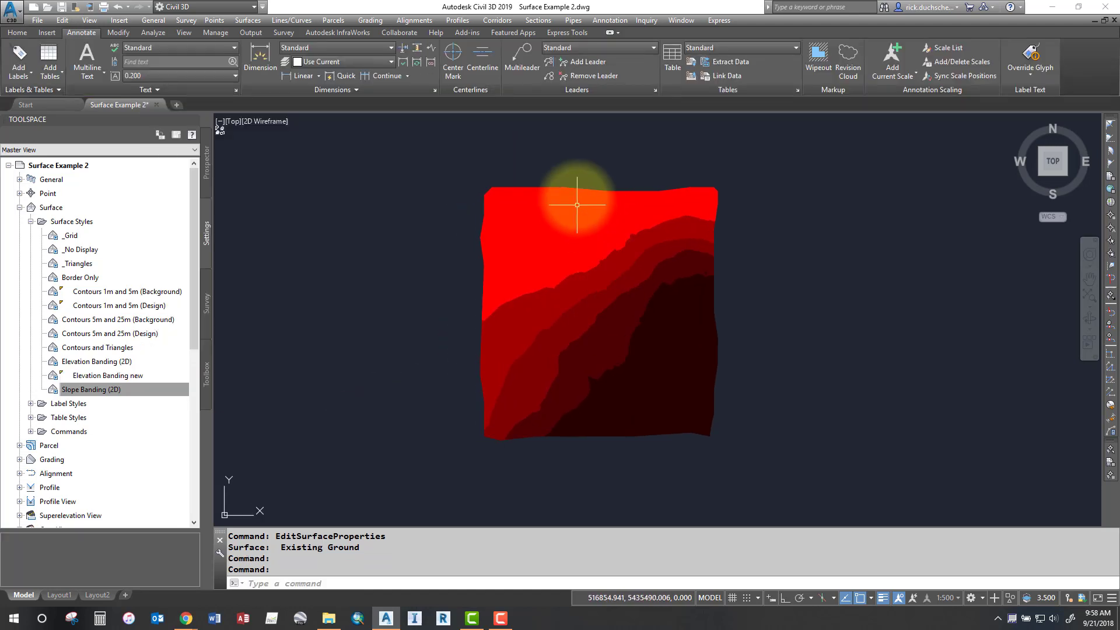
{"action": "left_click", "coordinate": [564, 186]}
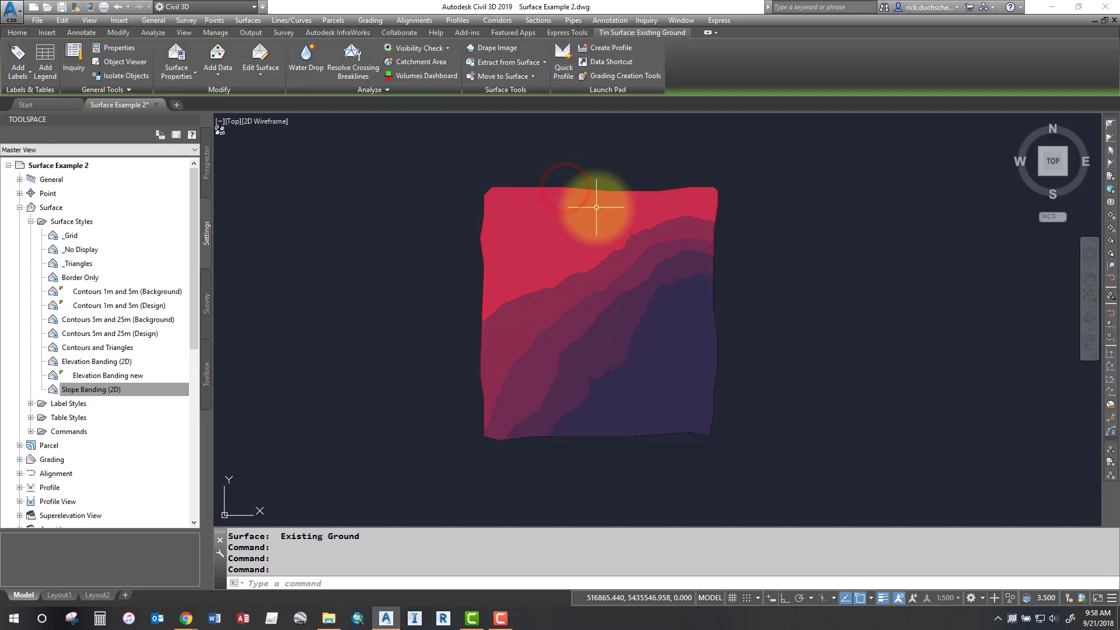
{"action": "key", "text": "Escape"}
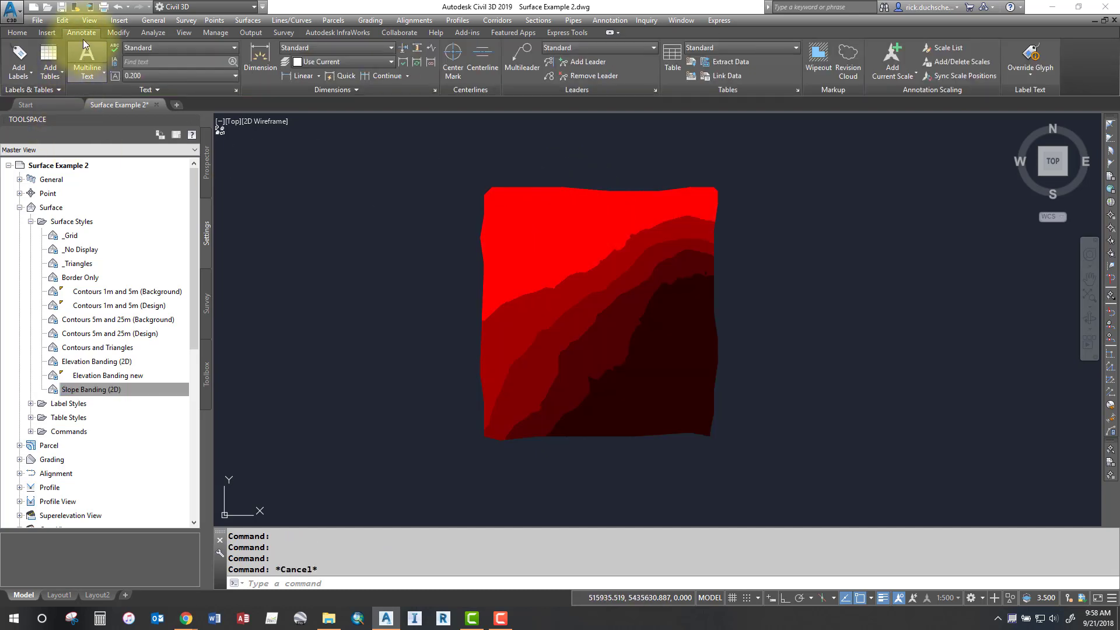
Add a dynamic Elevations surface legend table, placed to the right of Existing Ground.
{"action": "left_click", "coordinate": [81, 33]}
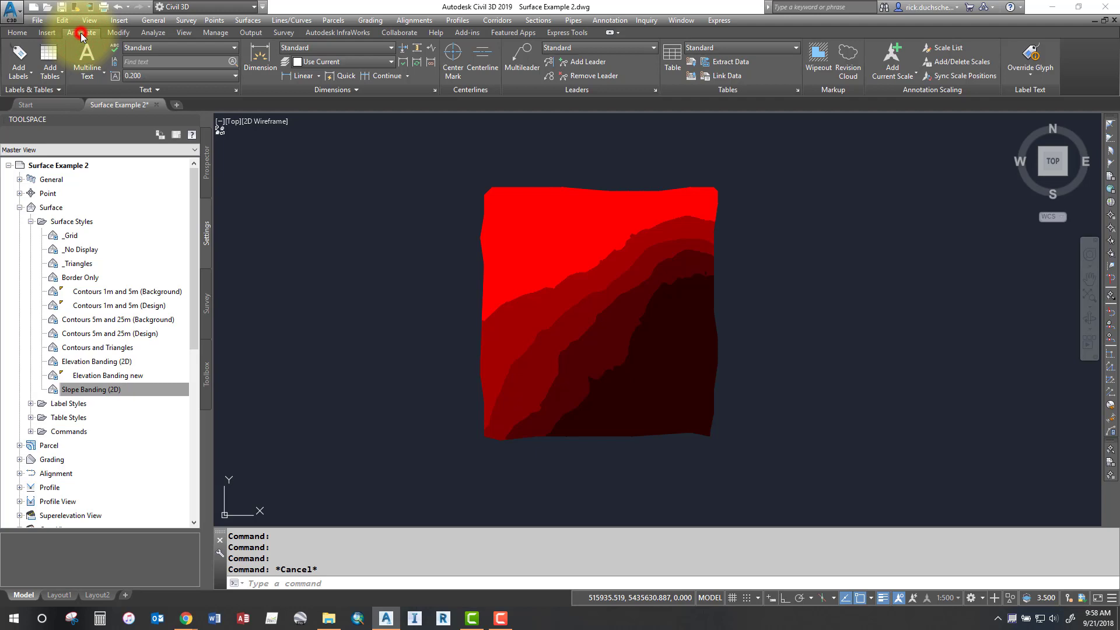
{"action": "left_click", "coordinate": [57, 76]}
{"action": "left_click", "coordinate": [58, 76]}
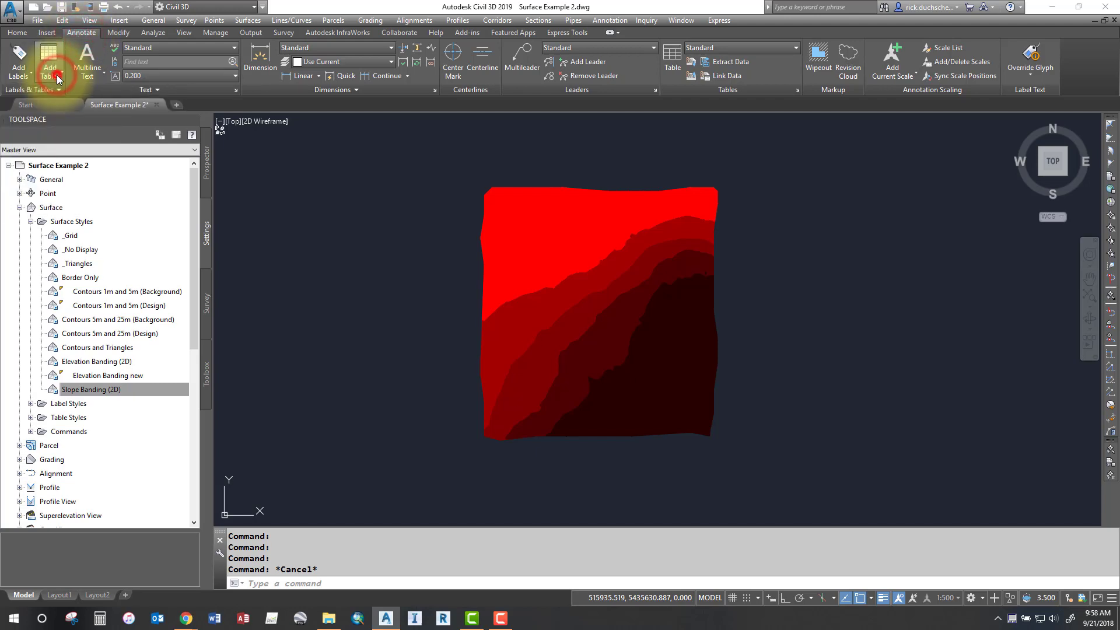
{"action": "left_click", "coordinate": [57, 76]}
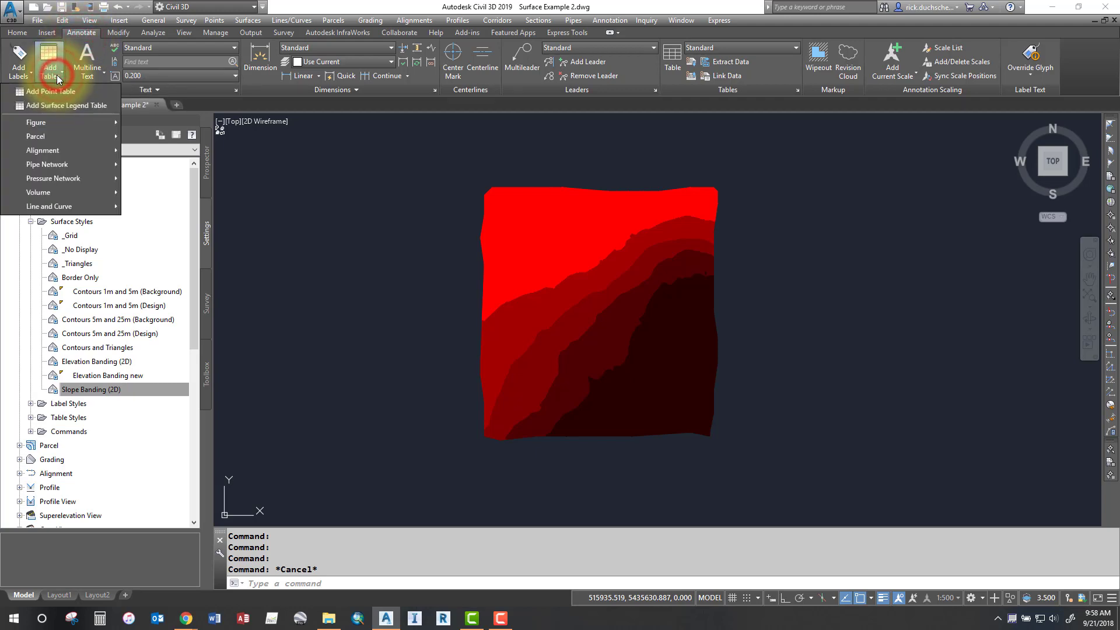
{"action": "left_click", "coordinate": [51, 105]}
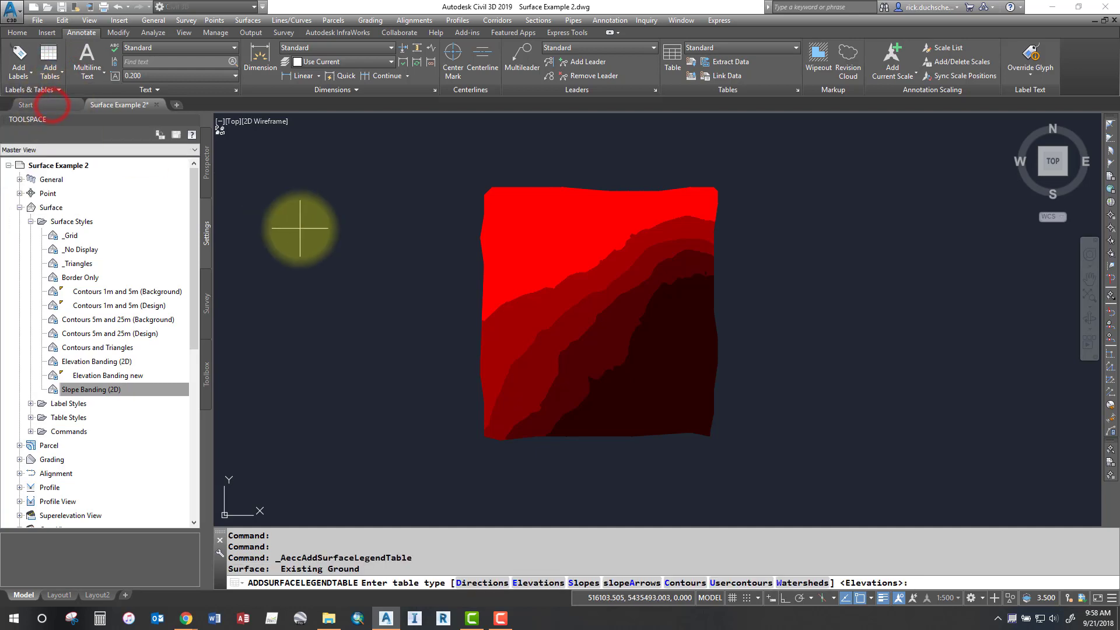
{"action": "left_click", "coordinate": [375, 583]}
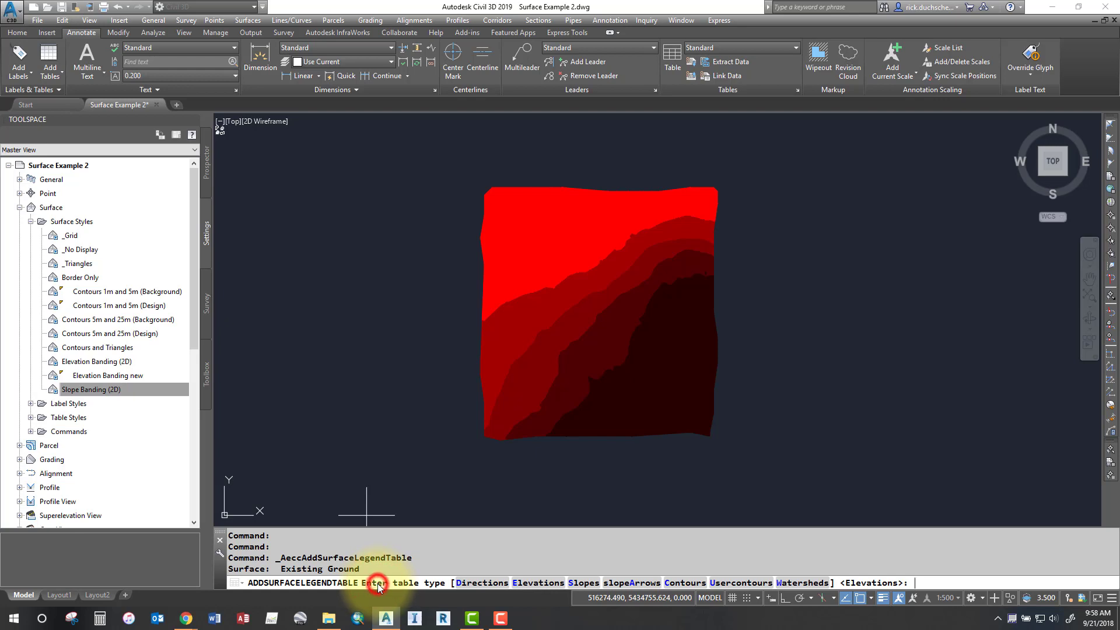
{"action": "left_click", "coordinate": [536, 584]}
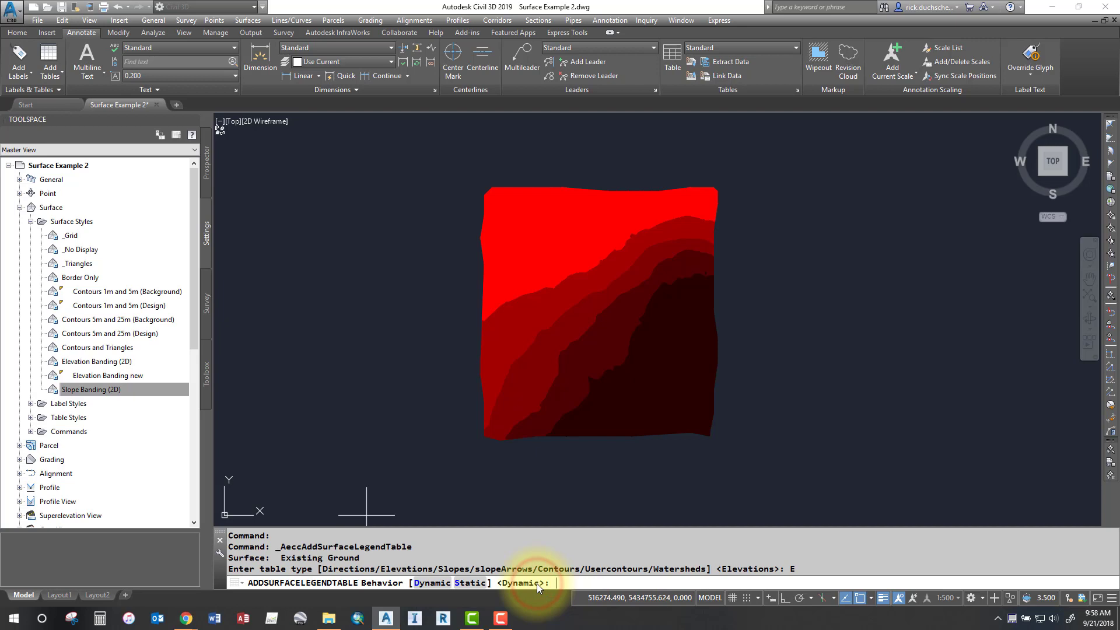
{"action": "left_click", "coordinate": [429, 582]}
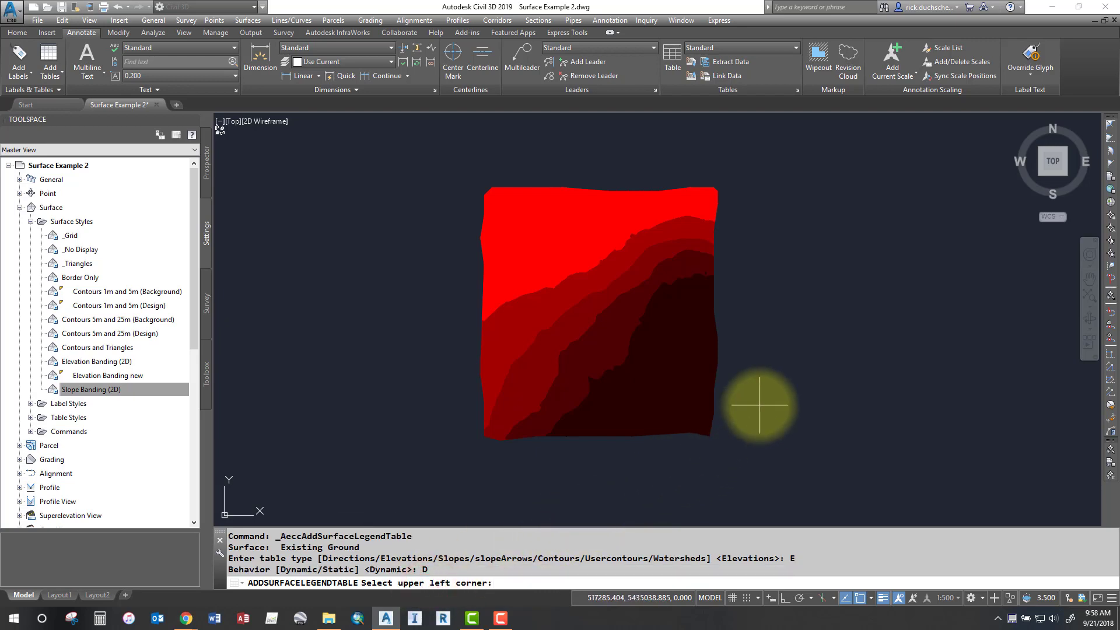
{"action": "left_click", "coordinate": [762, 346]}
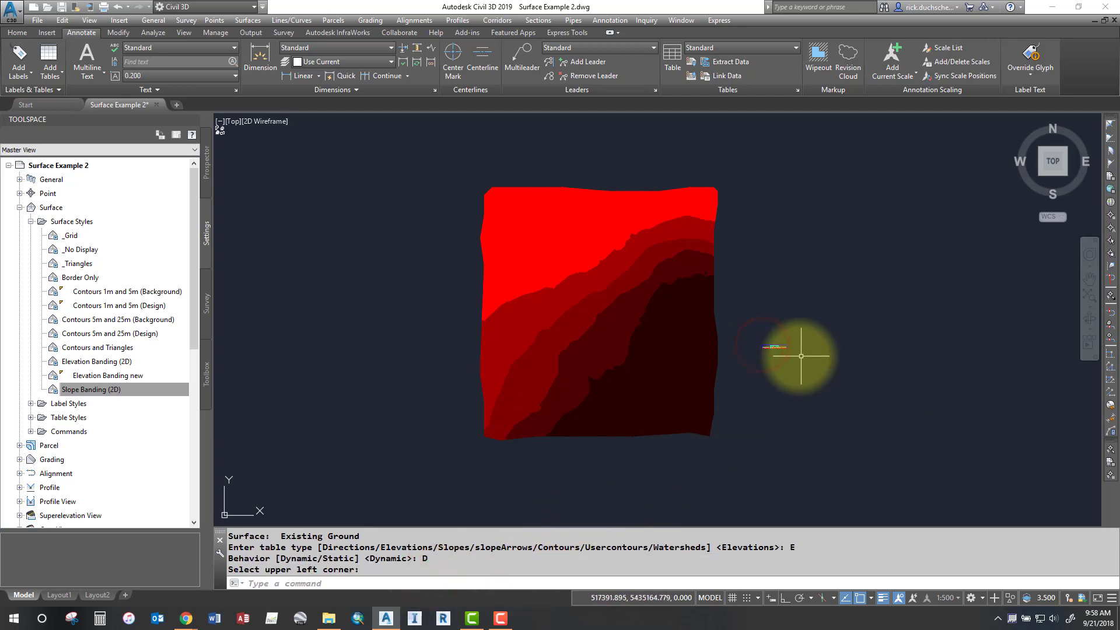
Zoom to check the new table and select the Existing Ground surface.
{"action": "scroll", "coordinate": [801, 356], "scroll_direction": "up", "scroll_amount": 10}
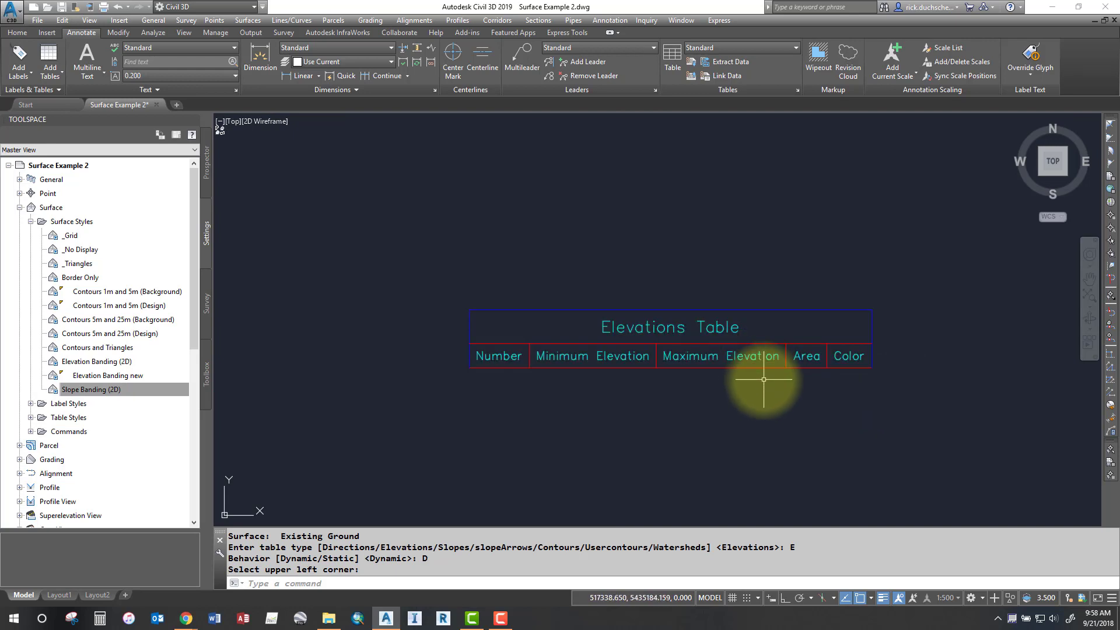
{"action": "scroll", "coordinate": [762, 379], "scroll_direction": "down", "scroll_amount": 10}
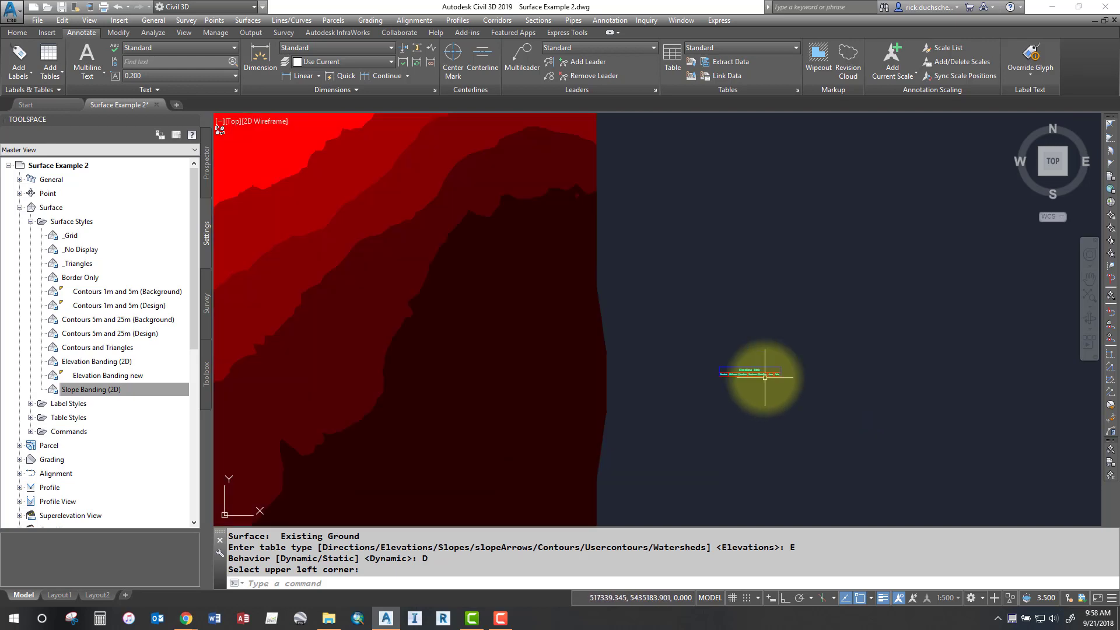
{"action": "left_click", "coordinate": [684, 265]}
{"action": "left_click", "coordinate": [607, 259]}
In Existing Ground's Surface Properties Analysis tab, run the Elevations analysis with 7 ranges.
{"action": "right_click", "coordinate": [570, 223]}
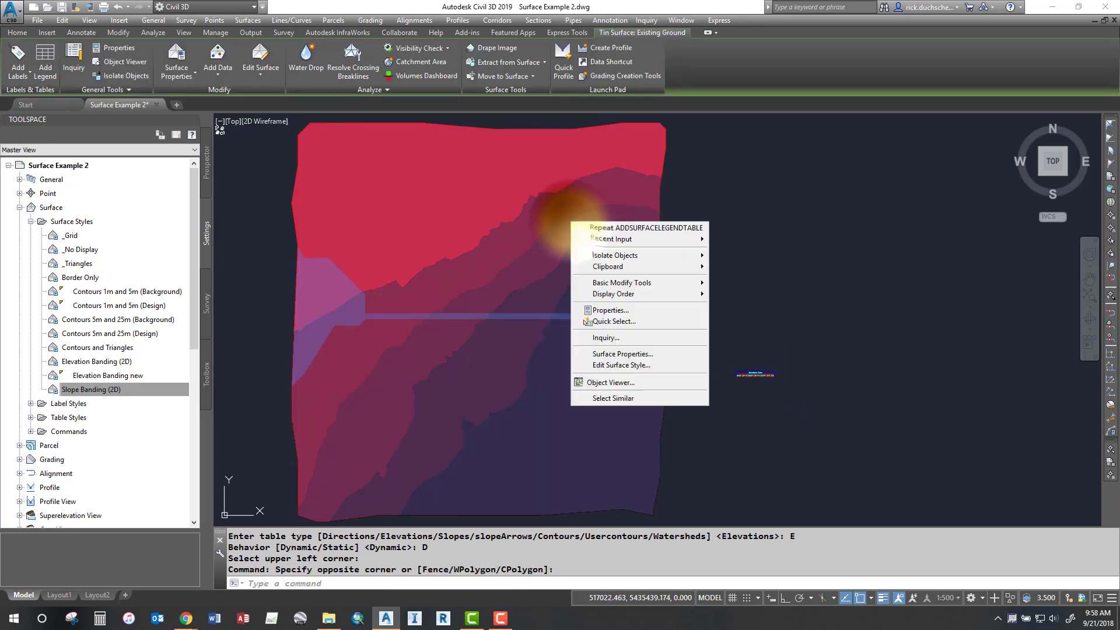
{"action": "left_click", "coordinate": [605, 355]}
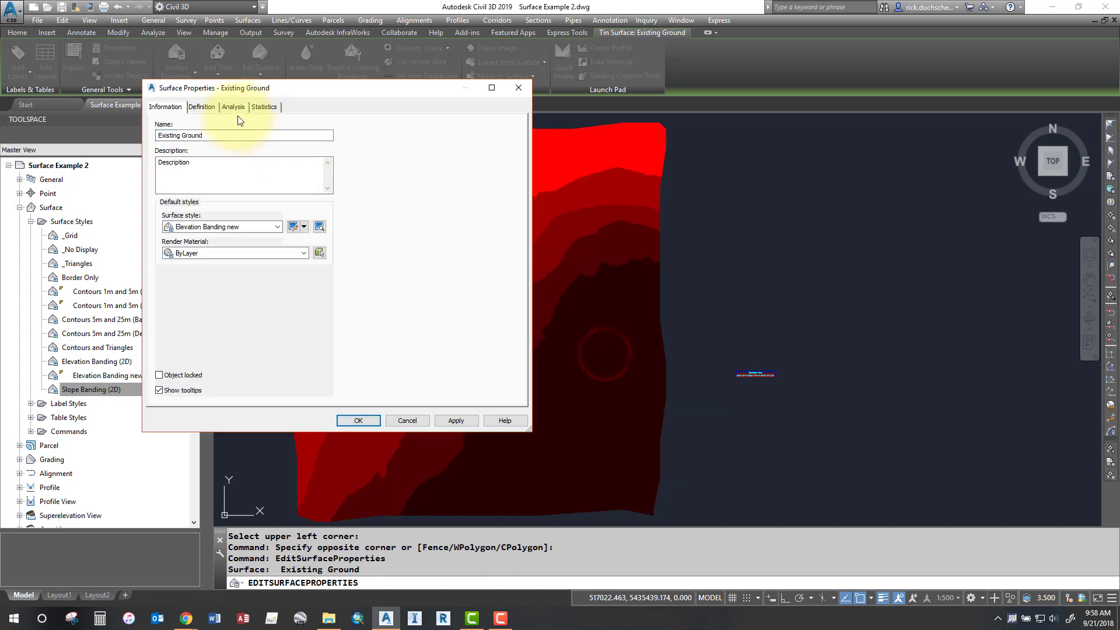
{"action": "left_click", "coordinate": [233, 109]}
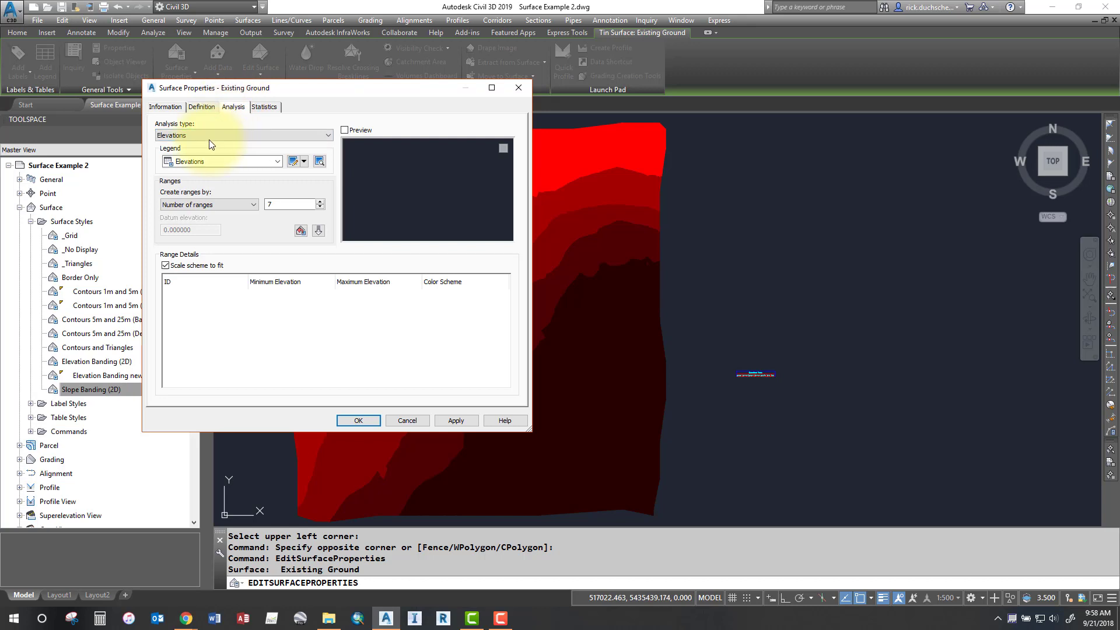
{"action": "left_click", "coordinate": [180, 136]}
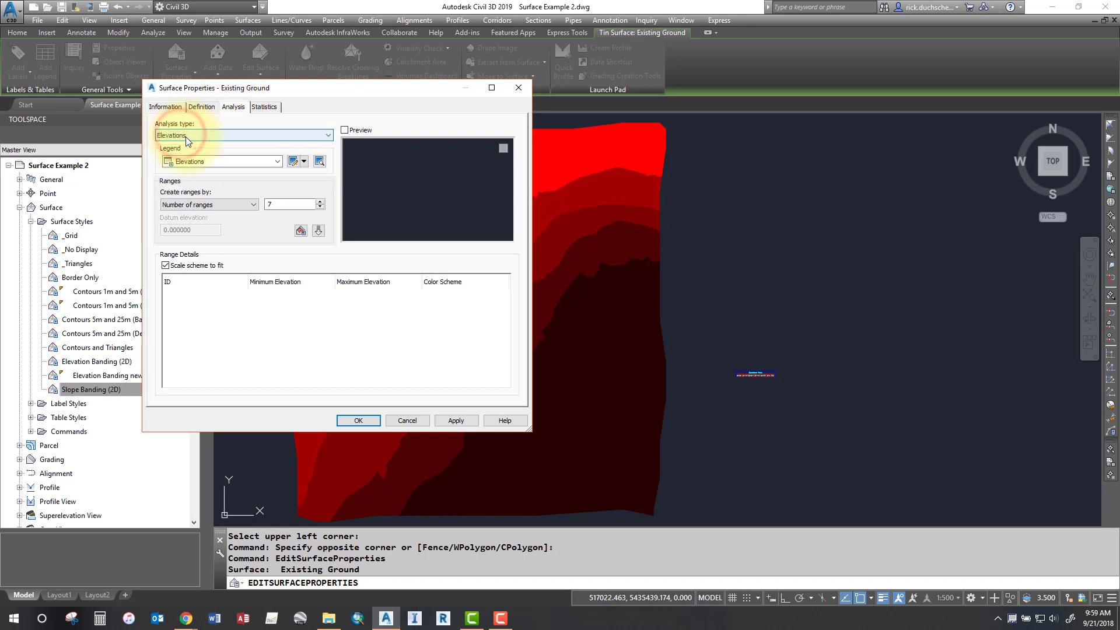
{"action": "left_click", "coordinate": [277, 205]}
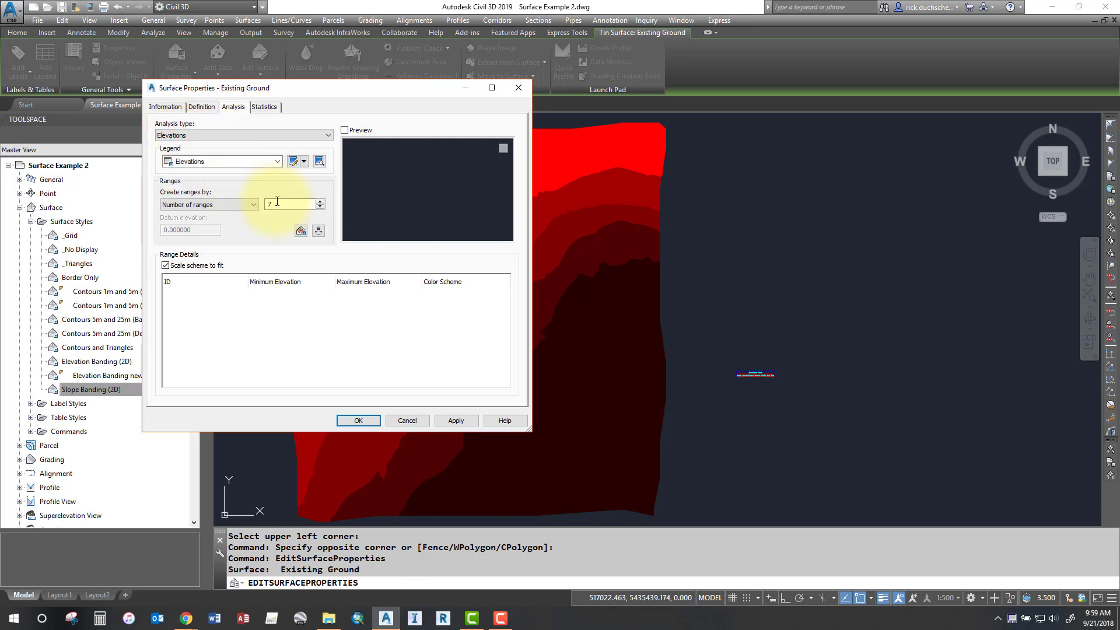
{"action": "left_click", "coordinate": [323, 231]}
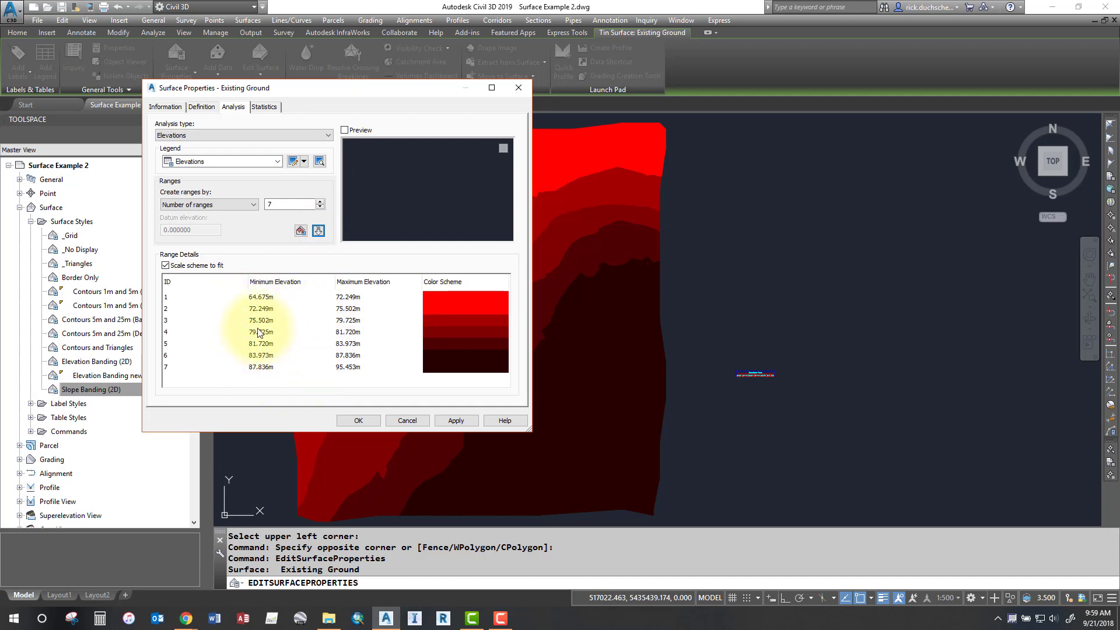
Review the range elevations and colours, keep the original colours, and close with OK.
{"action": "left_click", "coordinate": [258, 298]}
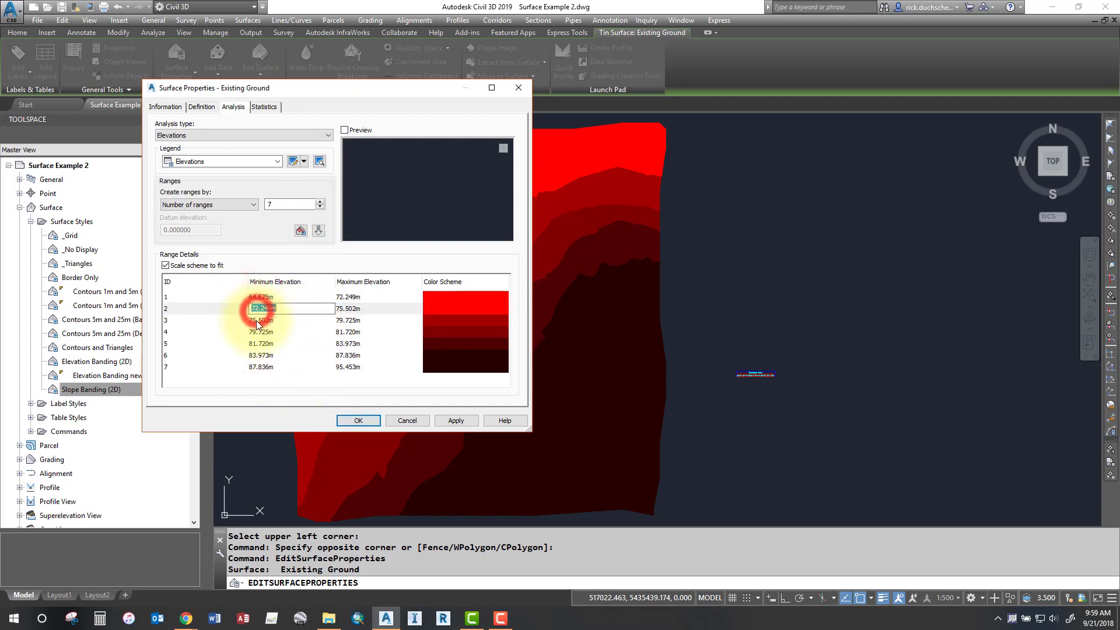
{"action": "double_click", "coordinate": [257, 319]}
{"action": "double_click", "coordinate": [350, 309]}
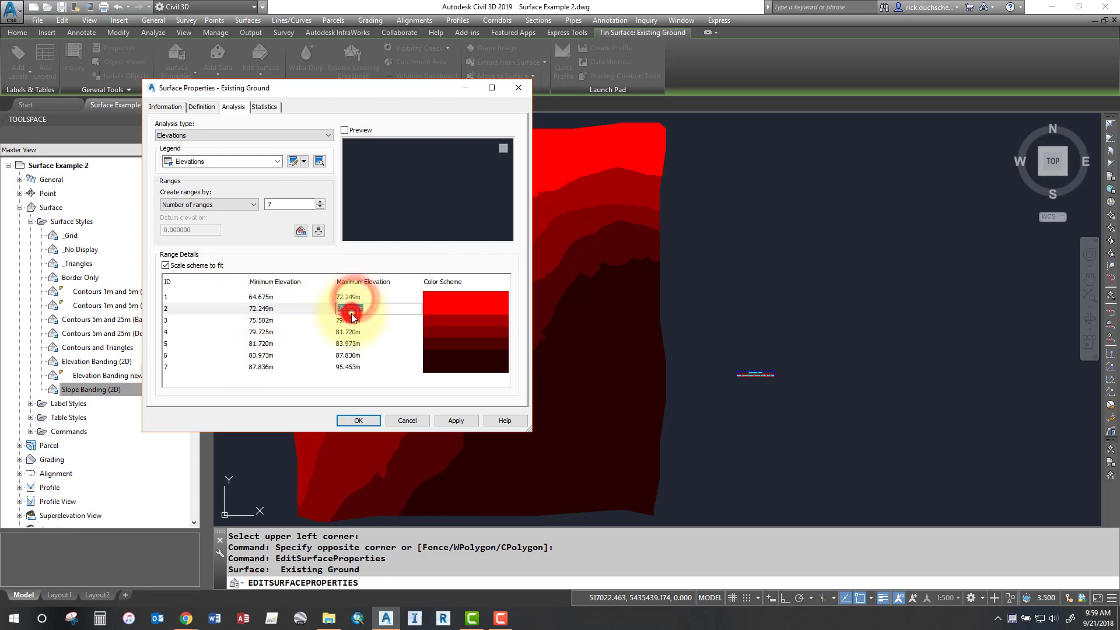
{"action": "double_click", "coordinate": [455, 295]}
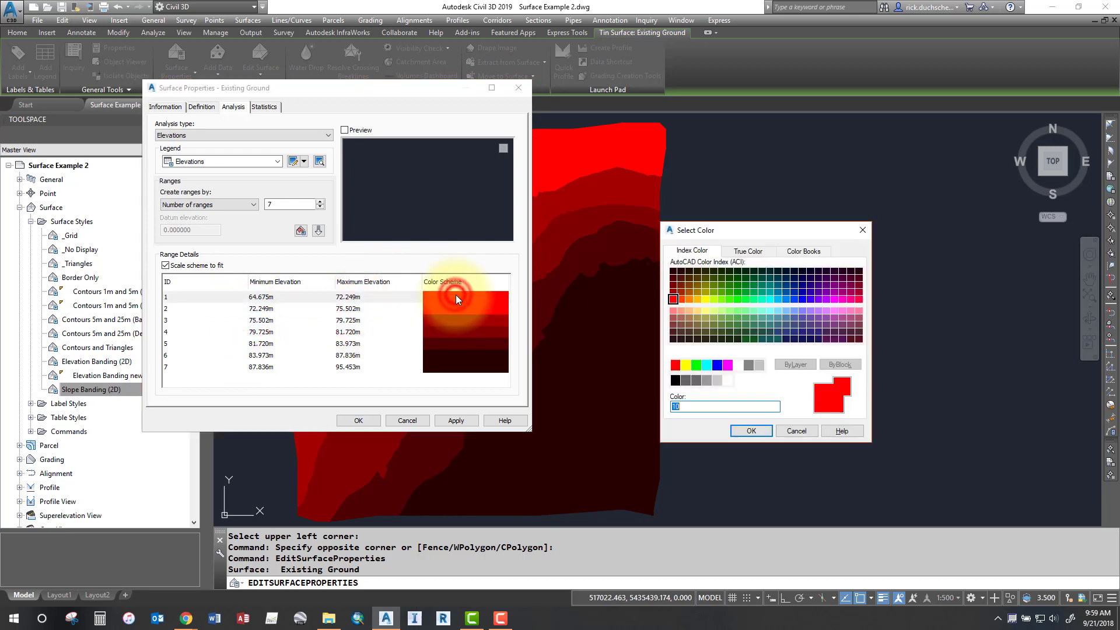
{"action": "left_click", "coordinate": [797, 430]}
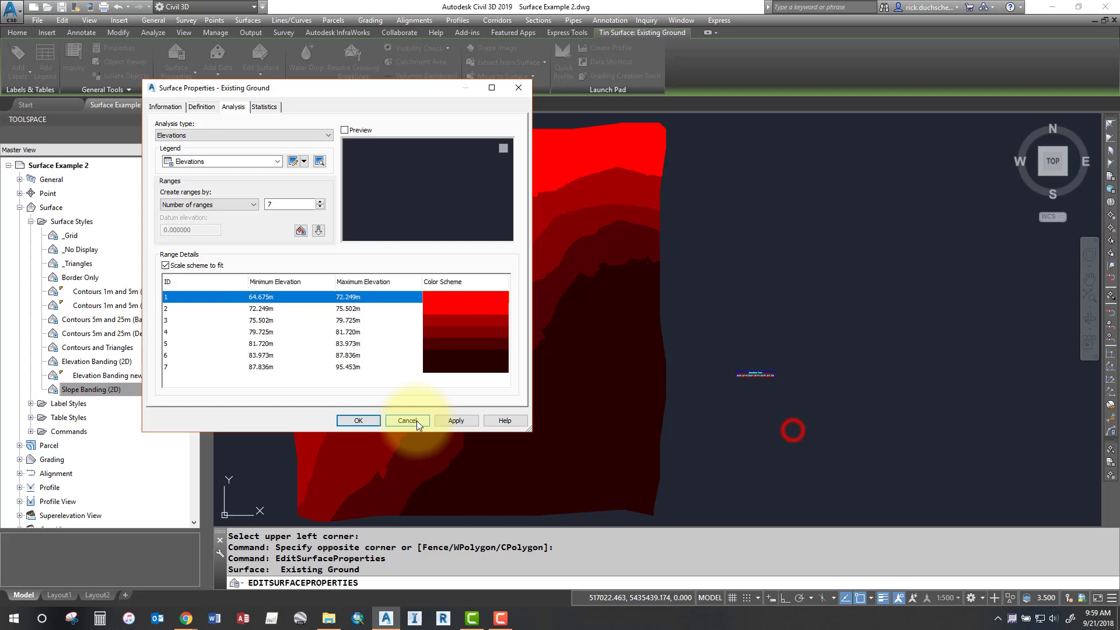
{"action": "left_click", "coordinate": [357, 420]}
{"action": "key", "text": "Escape"}
{"action": "scroll", "coordinate": [758, 376], "scroll_direction": "up", "scroll_amount": 8}
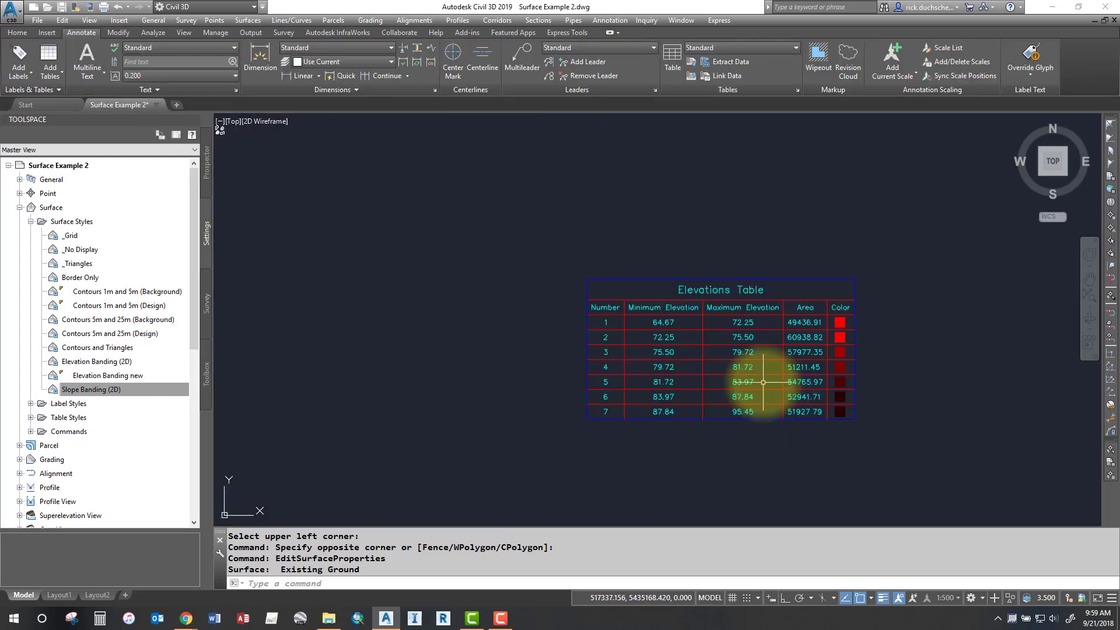
{"action": "scroll", "coordinate": [762, 378], "scroll_direction": "down", "scroll_amount": 8}
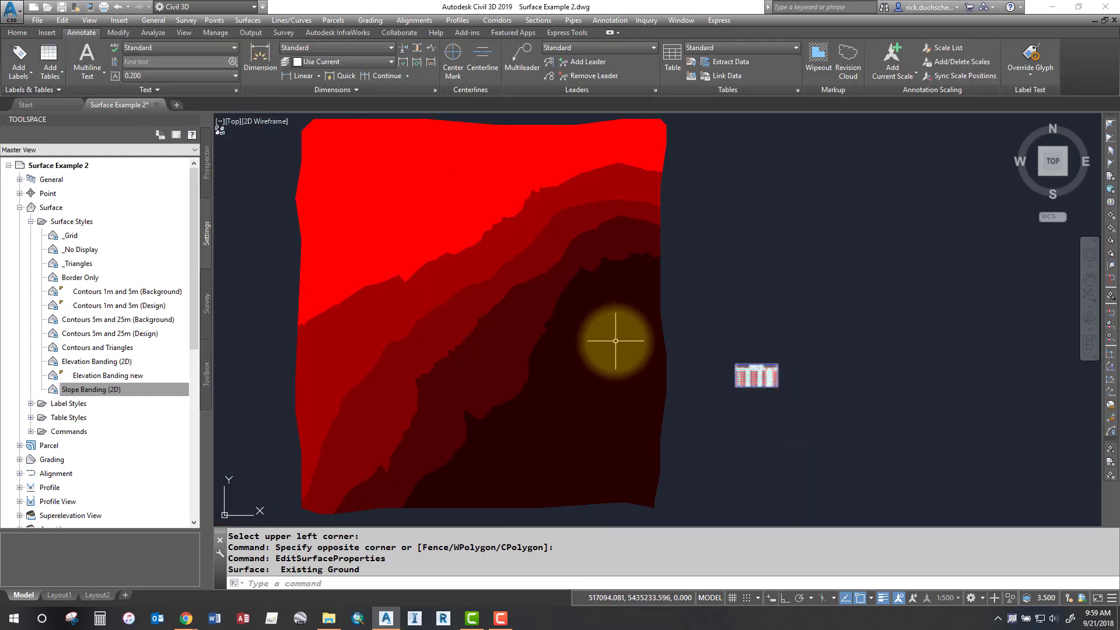
Reopen Existing Ground's Surface Properties and switch its surface style to Slope Banding (2D).
{"action": "left_click", "coordinate": [503, 277]}
{"action": "right_click", "coordinate": [444, 270]}
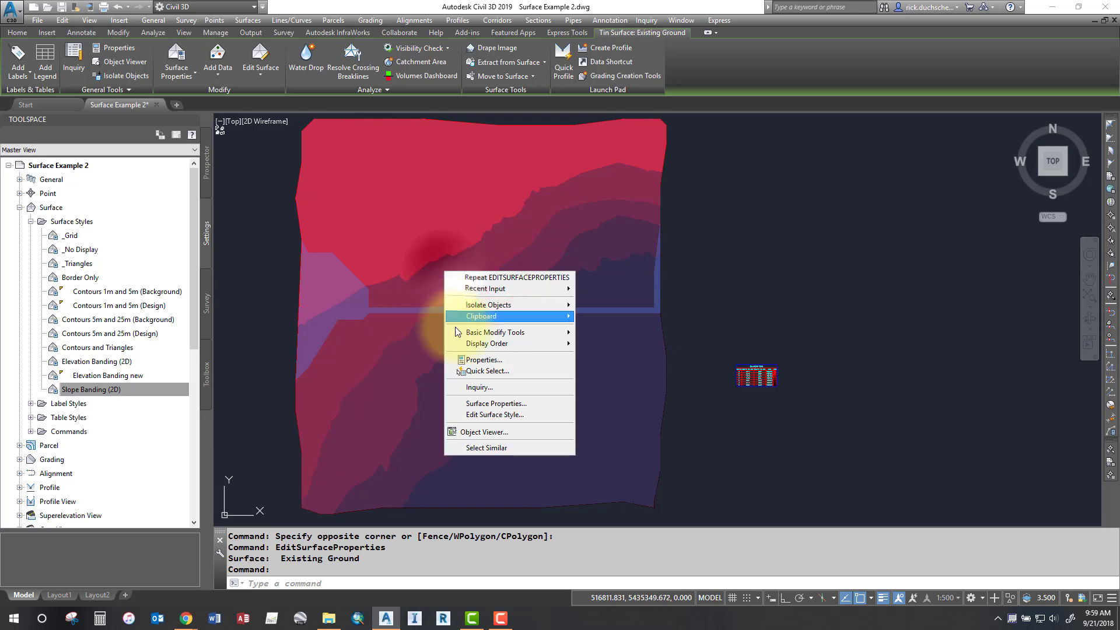
{"action": "left_click", "coordinate": [471, 404]}
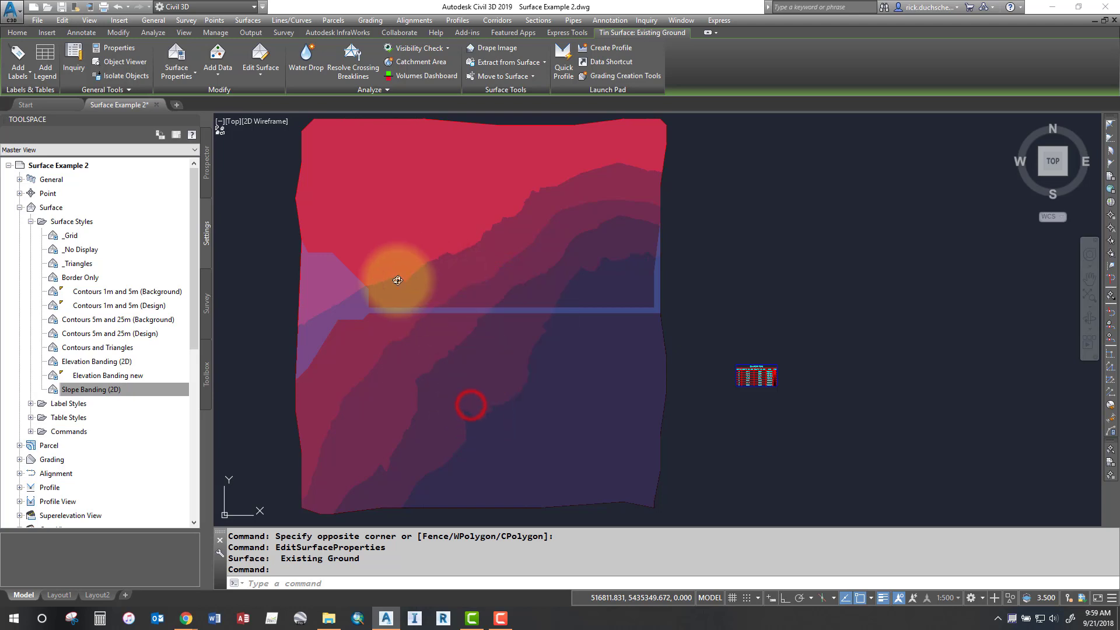
{"action": "left_click", "coordinate": [169, 107]}
{"action": "left_click", "coordinate": [193, 224]}
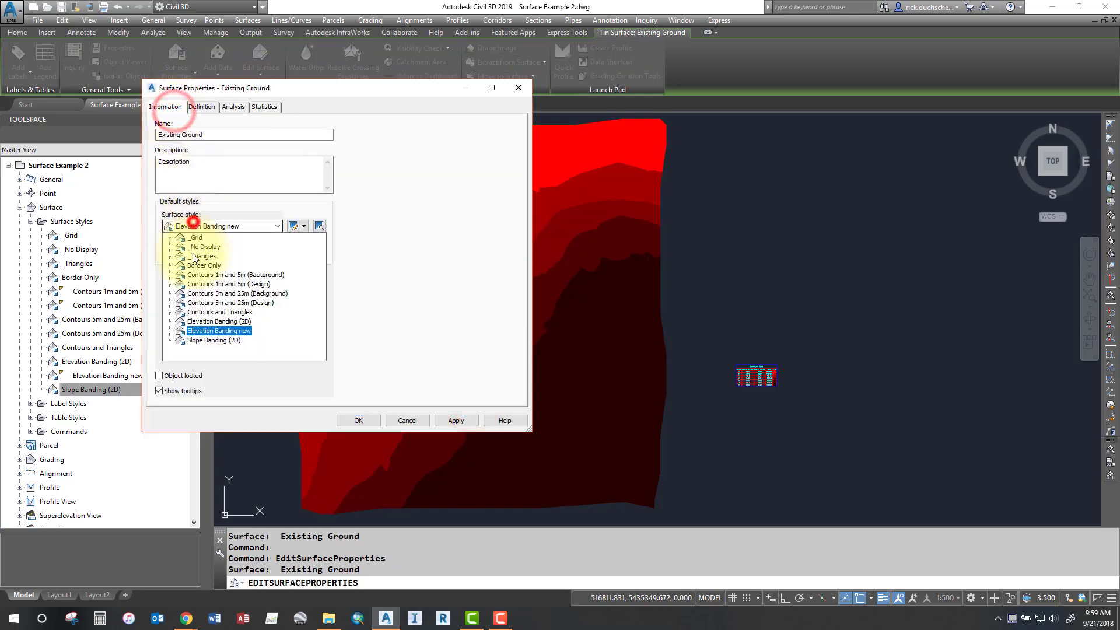
{"action": "left_click", "coordinate": [197, 340]}
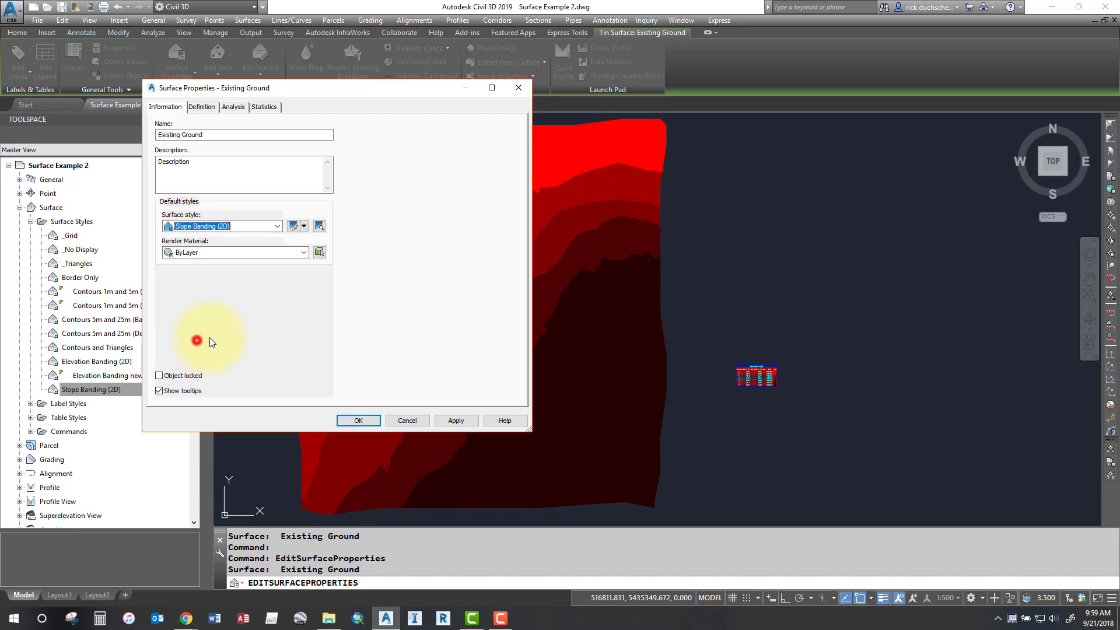
Edit Slope Banding (2D) so Slopes use the Greens scheme with 5 ranges.
{"action": "left_click", "coordinate": [294, 226]}
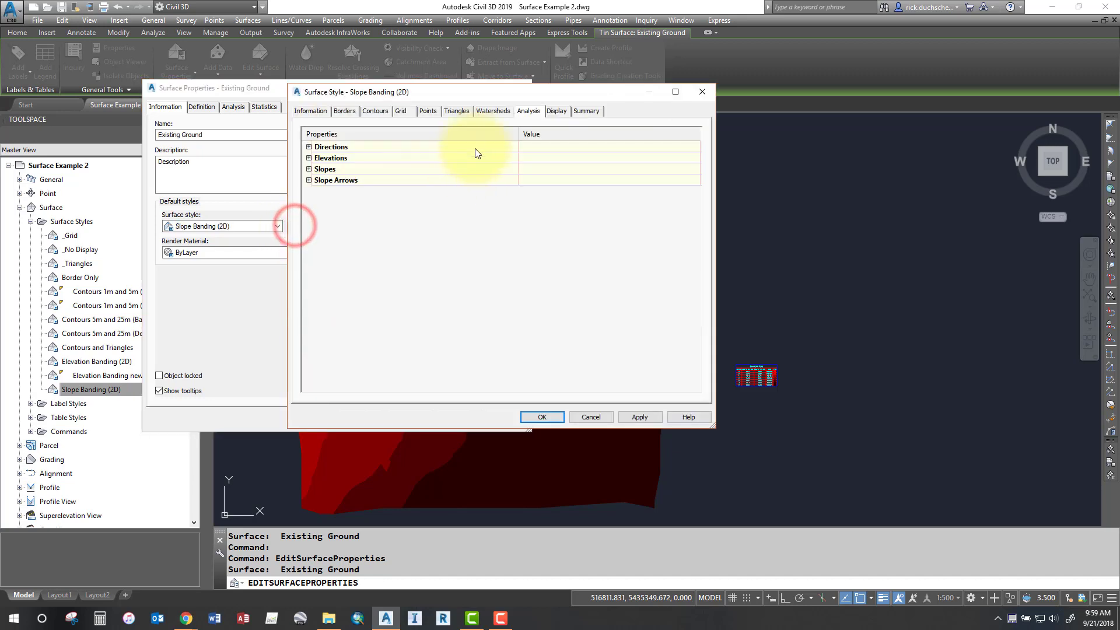
{"action": "left_click", "coordinate": [557, 111]}
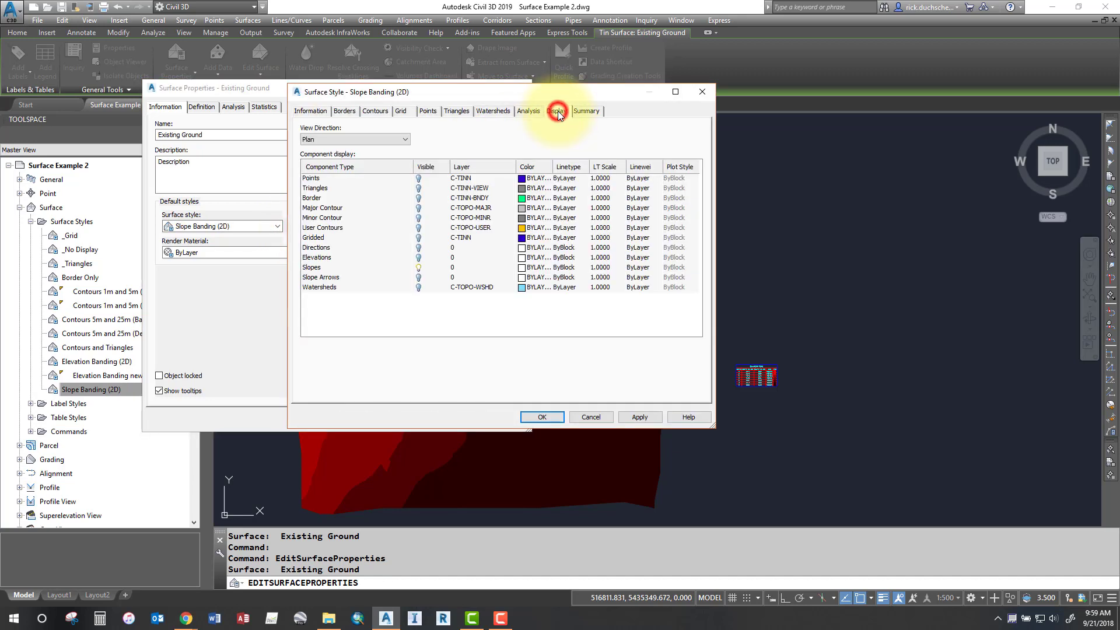
{"action": "left_click", "coordinate": [317, 269]}
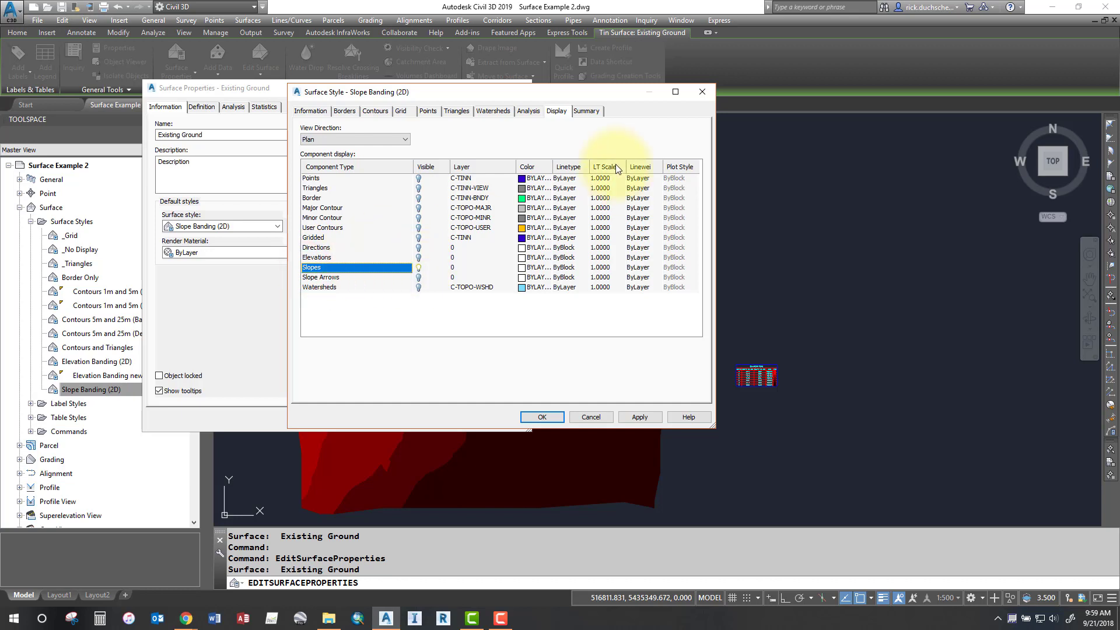
{"action": "left_click", "coordinate": [527, 112]}
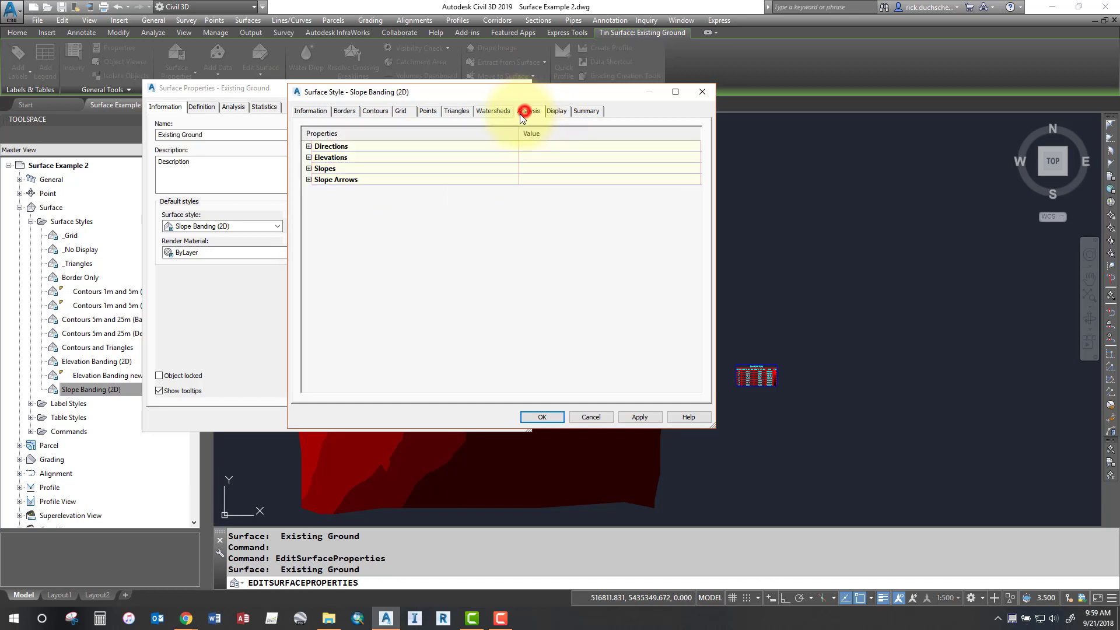
{"action": "left_click", "coordinate": [324, 170]}
{"action": "left_click", "coordinate": [309, 169]}
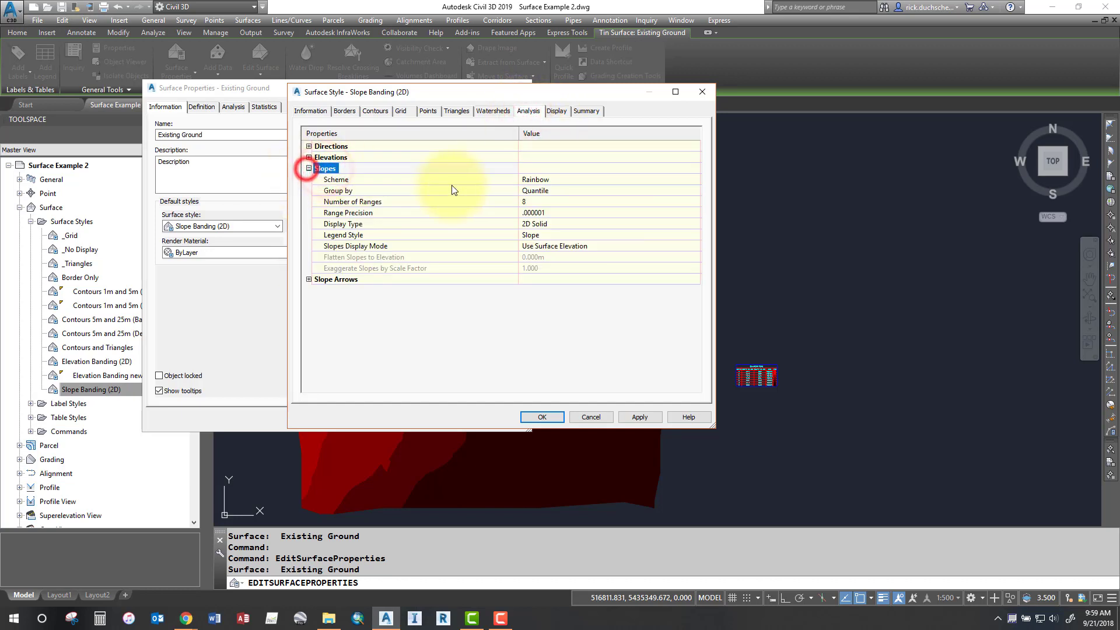
{"action": "left_click", "coordinate": [526, 180]}
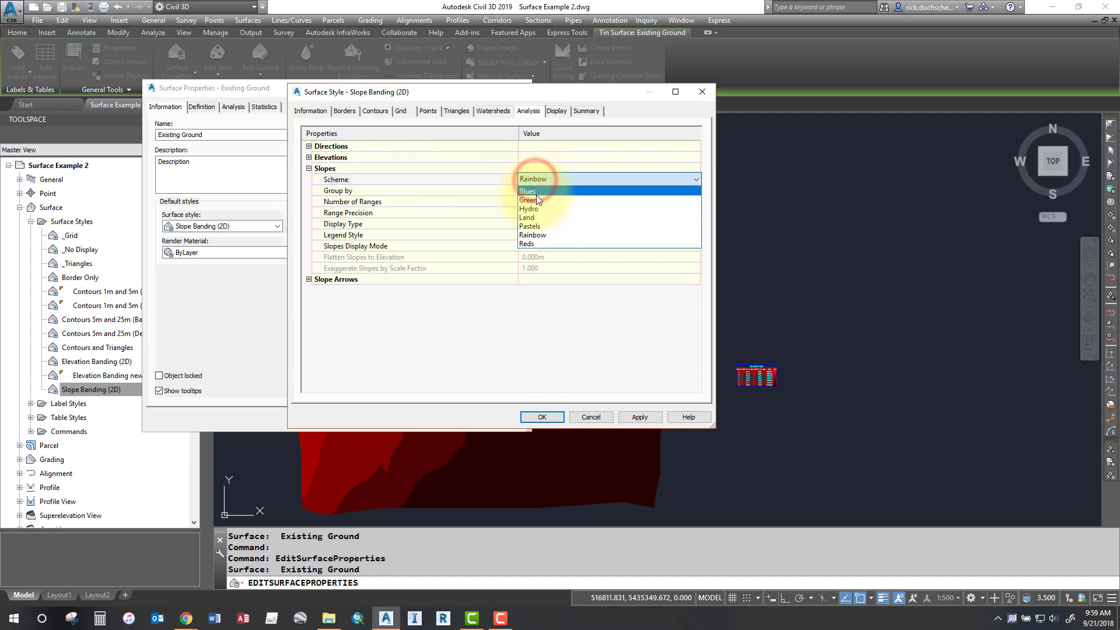
{"action": "left_click", "coordinate": [535, 199]}
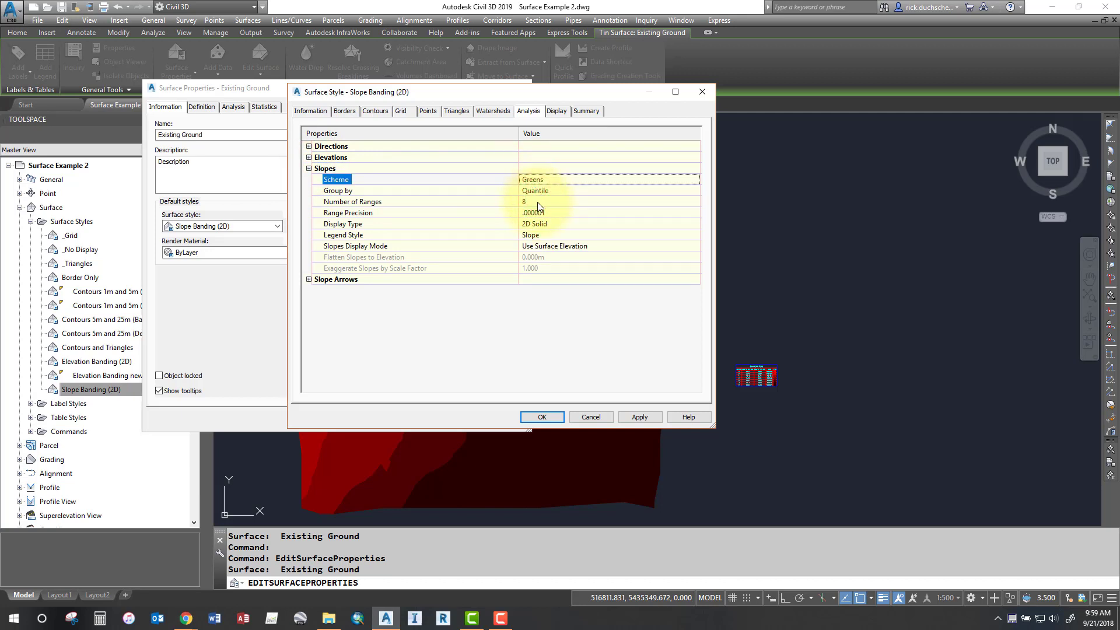
{"action": "left_click", "coordinate": [538, 201]}
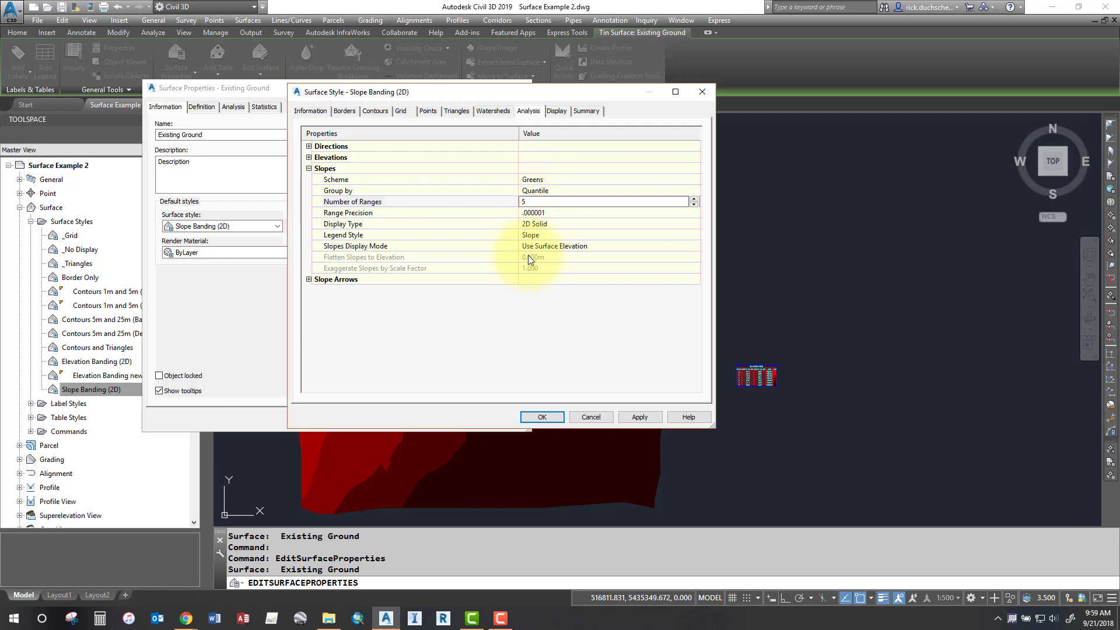
Save the style and apply it, giving Existing Ground green slope bands.
{"action": "left_click", "coordinate": [639, 417]}
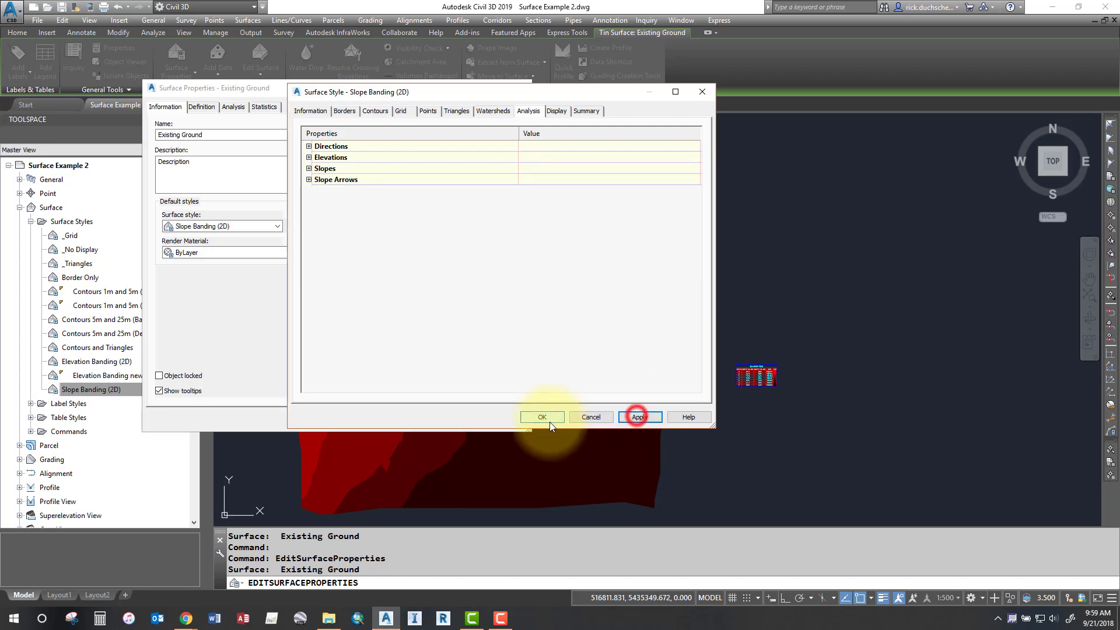
{"action": "left_click", "coordinate": [548, 420]}
{"action": "left_click", "coordinate": [444, 420]}
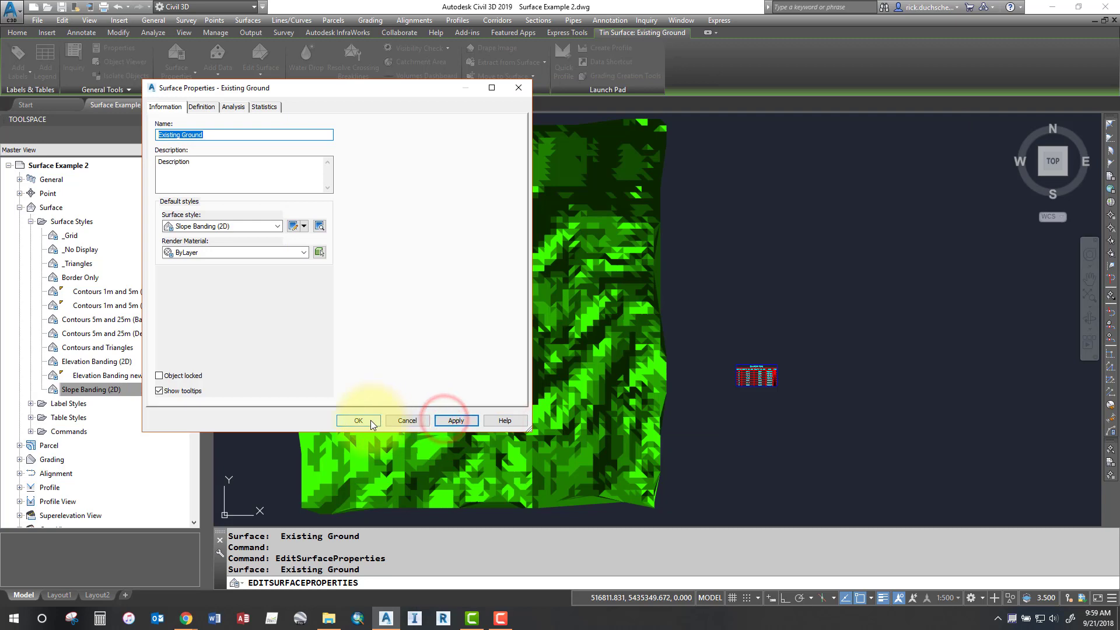
{"action": "left_click", "coordinate": [370, 421]}
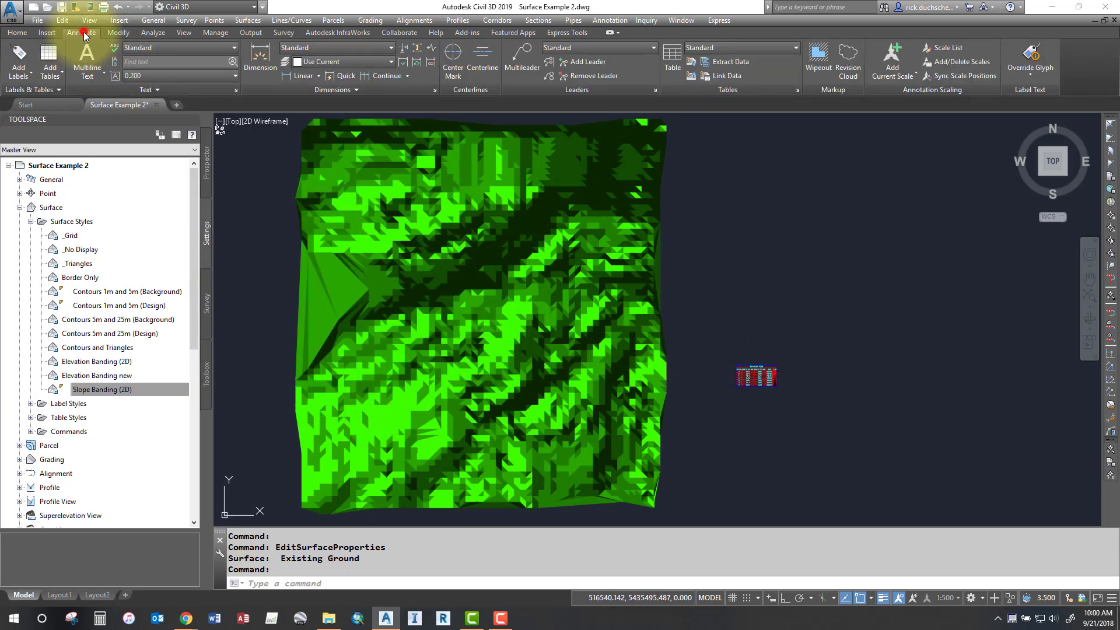
Add a dynamic Slopes surface legend table for Existing Ground right of the surface.
{"action": "left_click", "coordinate": [48, 79]}
{"action": "left_click", "coordinate": [48, 79]}
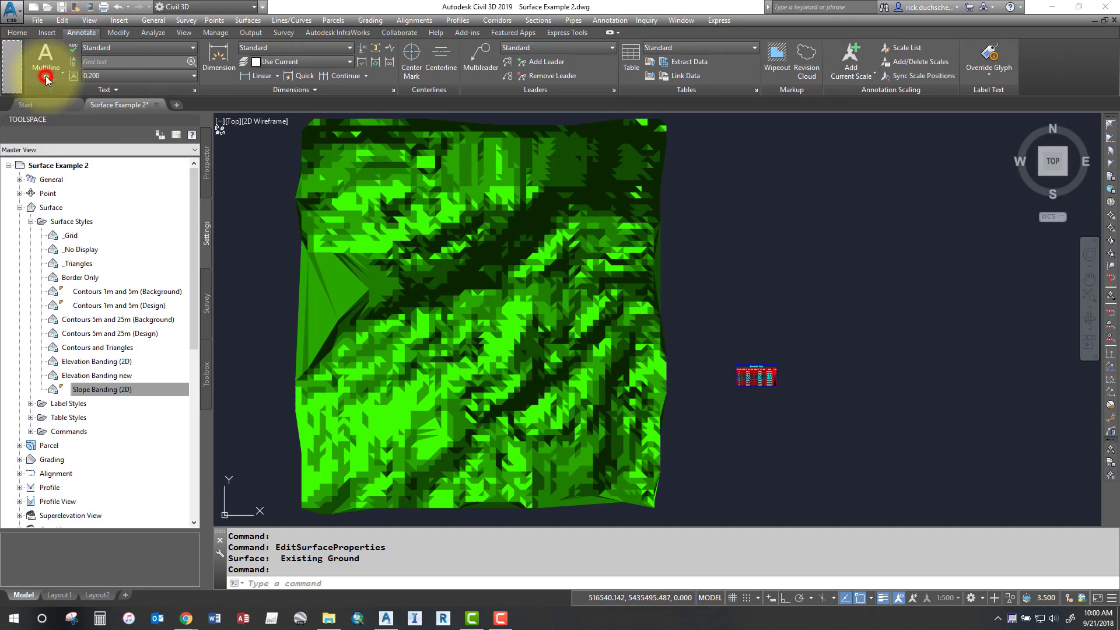
{"action": "key", "text": "Escape"}
{"action": "key", "text": "Escape"}
{"action": "key", "text": "Escape"}
{"action": "key", "text": "Escape"}
{"action": "left_click", "coordinate": [48, 79]}
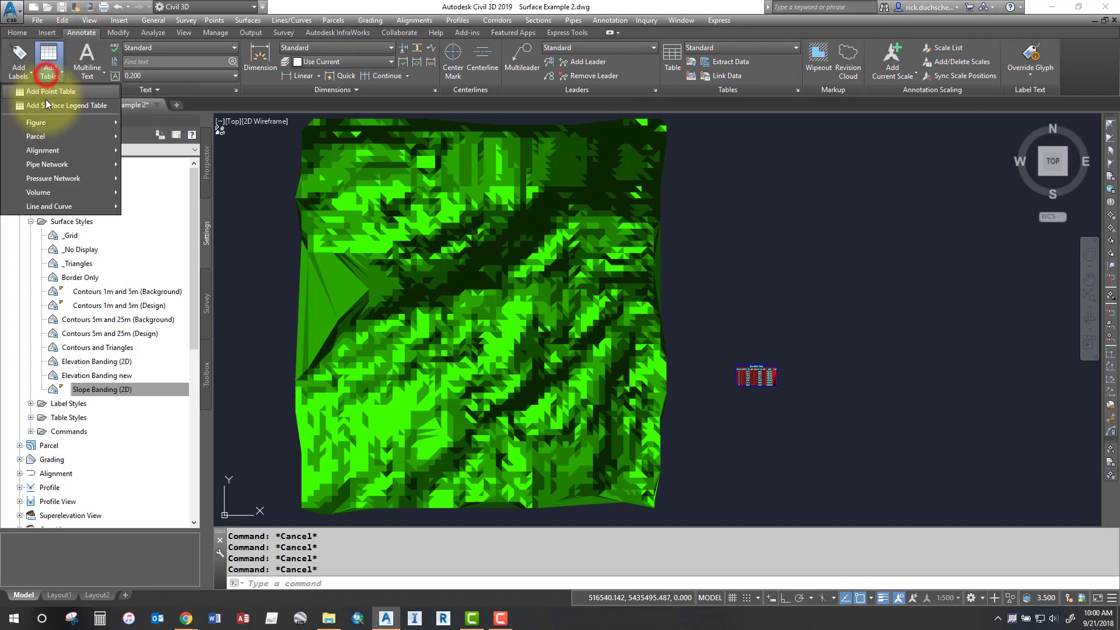
{"action": "left_click", "coordinate": [46, 107]}
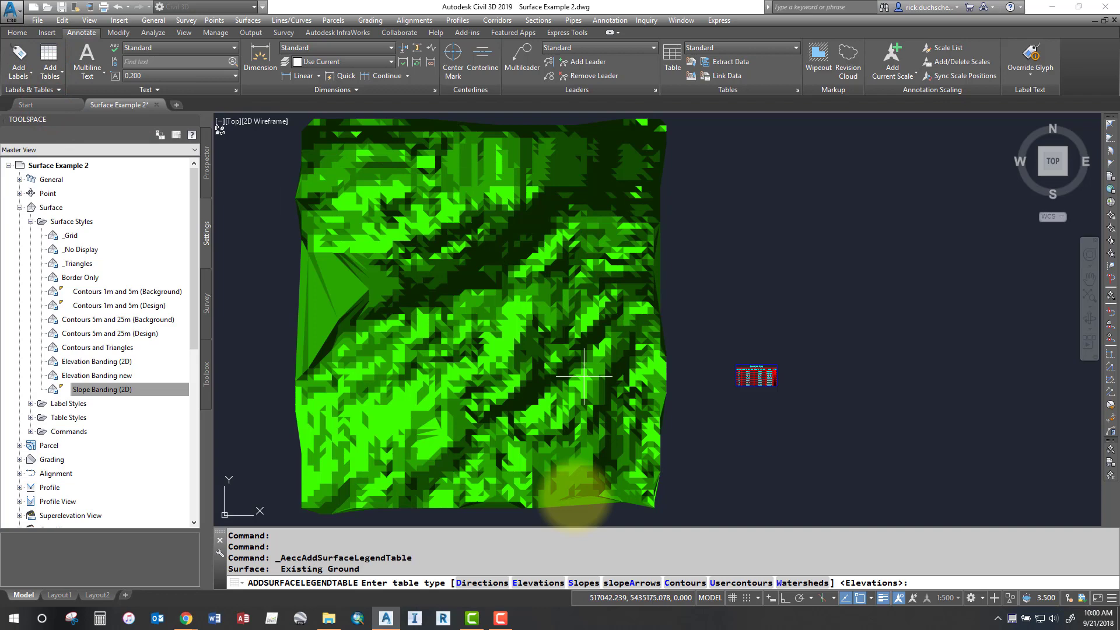
{"action": "left_click", "coordinate": [583, 583]}
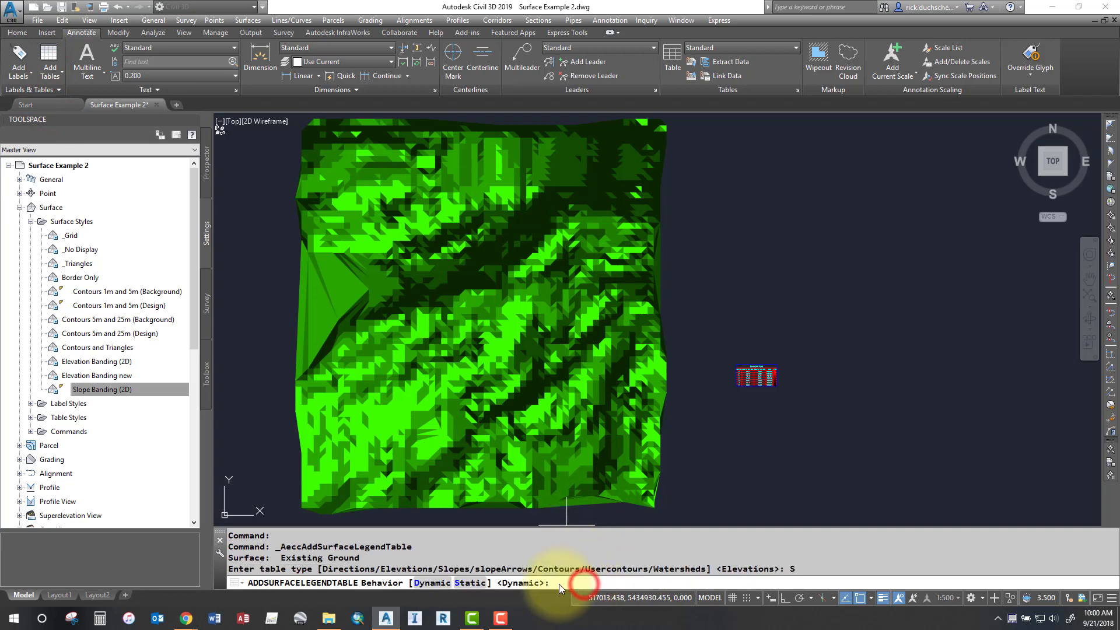
{"action": "left_click", "coordinate": [426, 582]}
Select the Existing Ground TIN surface with a crossing selection.
{"action": "scroll", "coordinate": [732, 256], "scroll_direction": "up", "scroll_amount": 2}
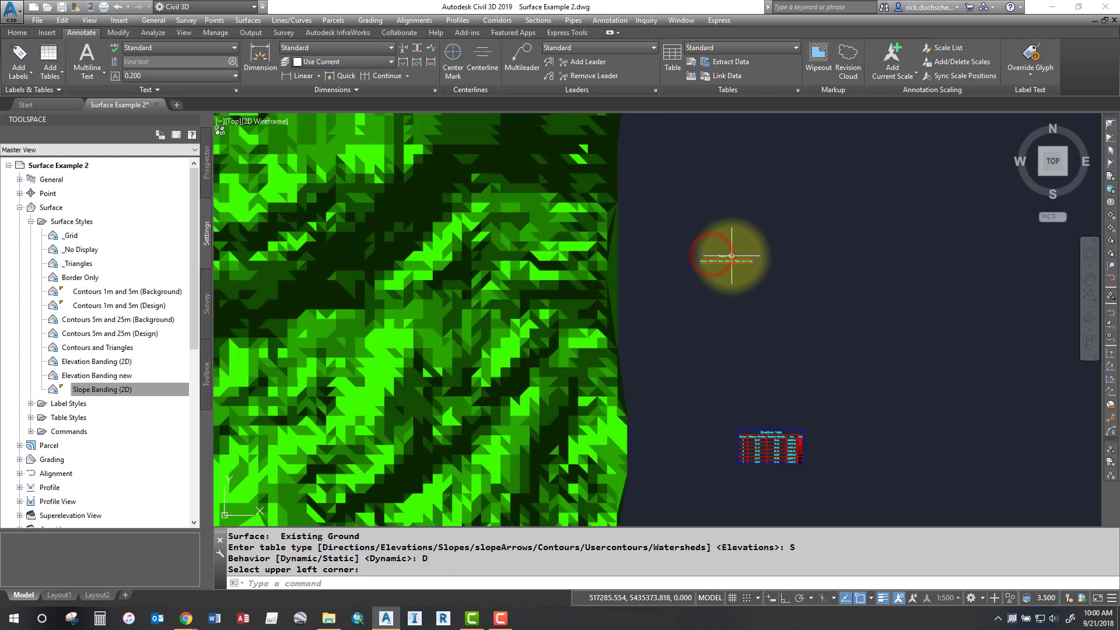
{"action": "scroll", "coordinate": [732, 255], "scroll_direction": "up", "scroll_amount": 2}
{"action": "scroll", "coordinate": [715, 258], "scroll_direction": "down", "scroll_amount": 2}
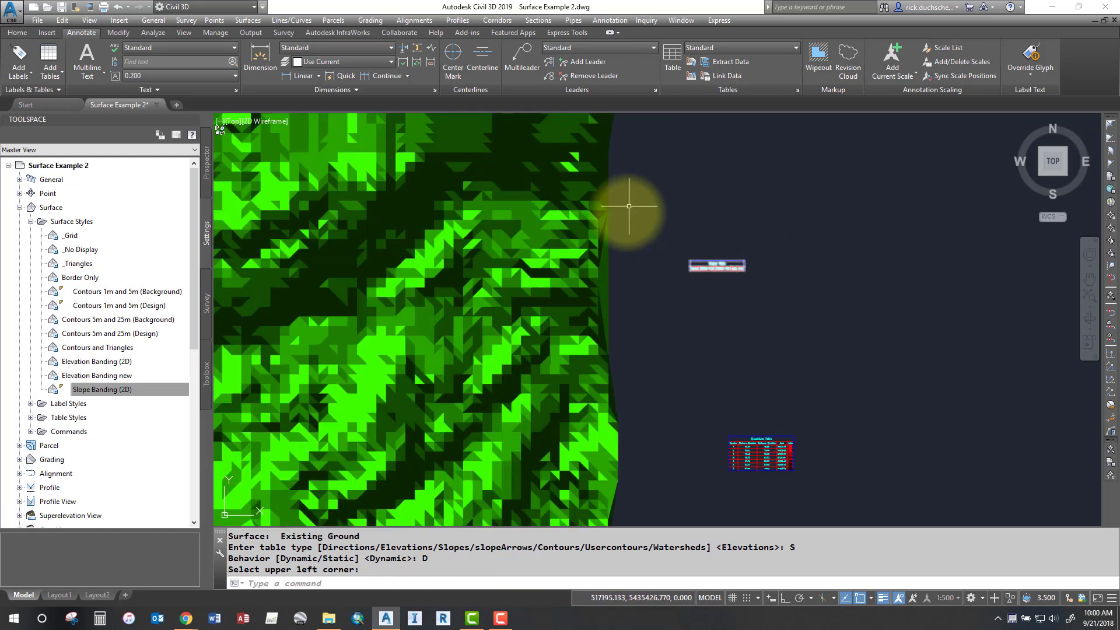
{"action": "left_click", "coordinate": [643, 210]}
{"action": "left_click", "coordinate": [554, 245]}
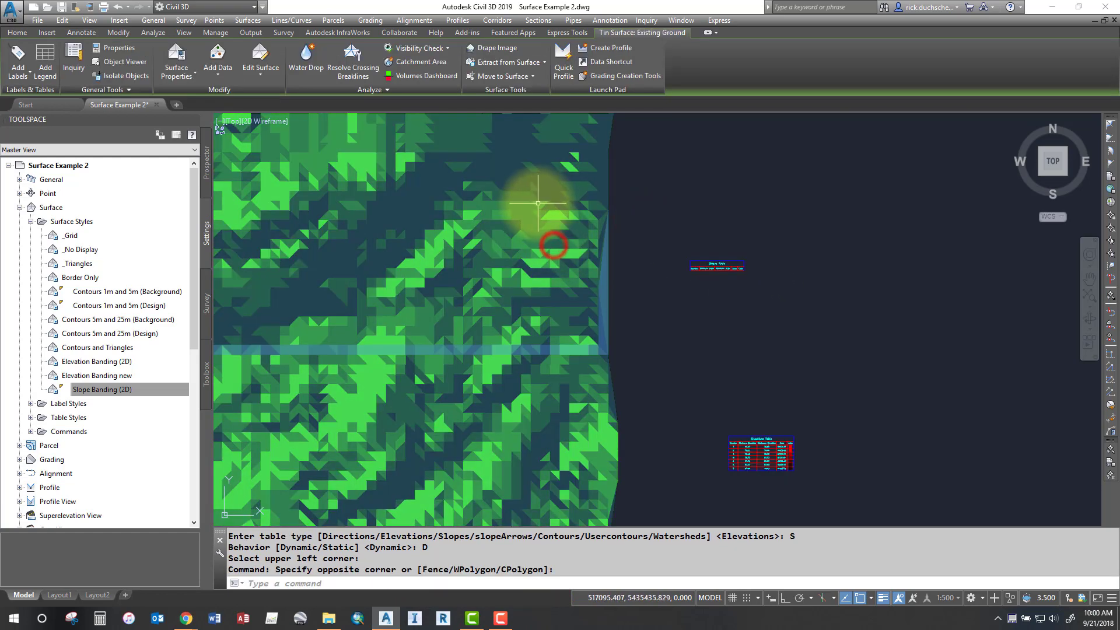
Run a Slopes analysis in Surface Properties, giving five green ranges from 0.0535% to 30.0642%.
{"action": "right_click", "coordinate": [538, 205]}
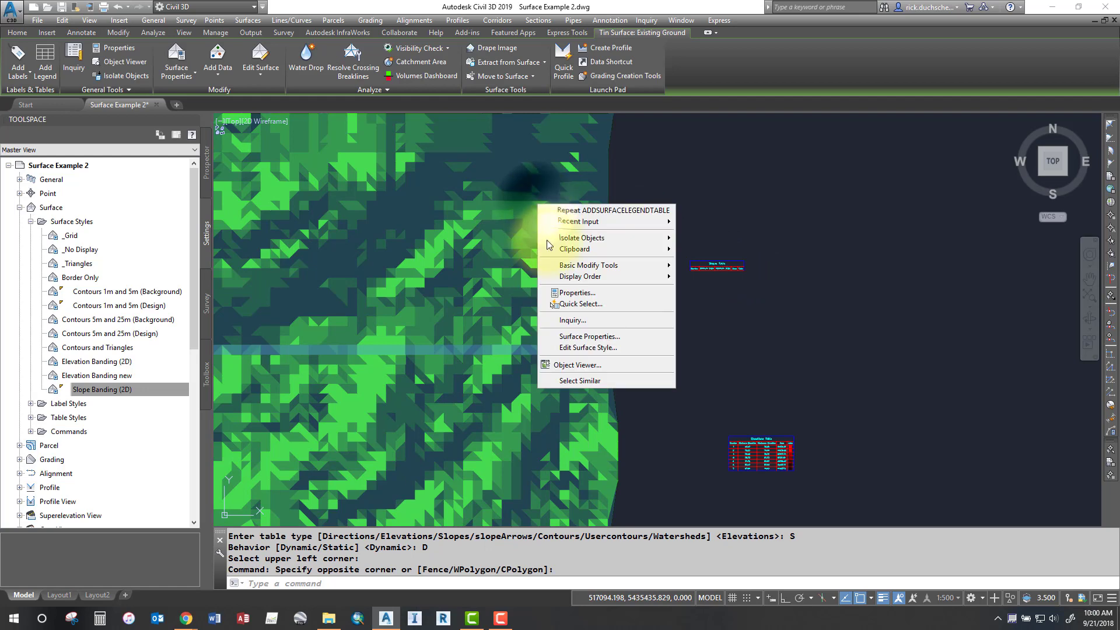
{"action": "left_click", "coordinate": [567, 341]}
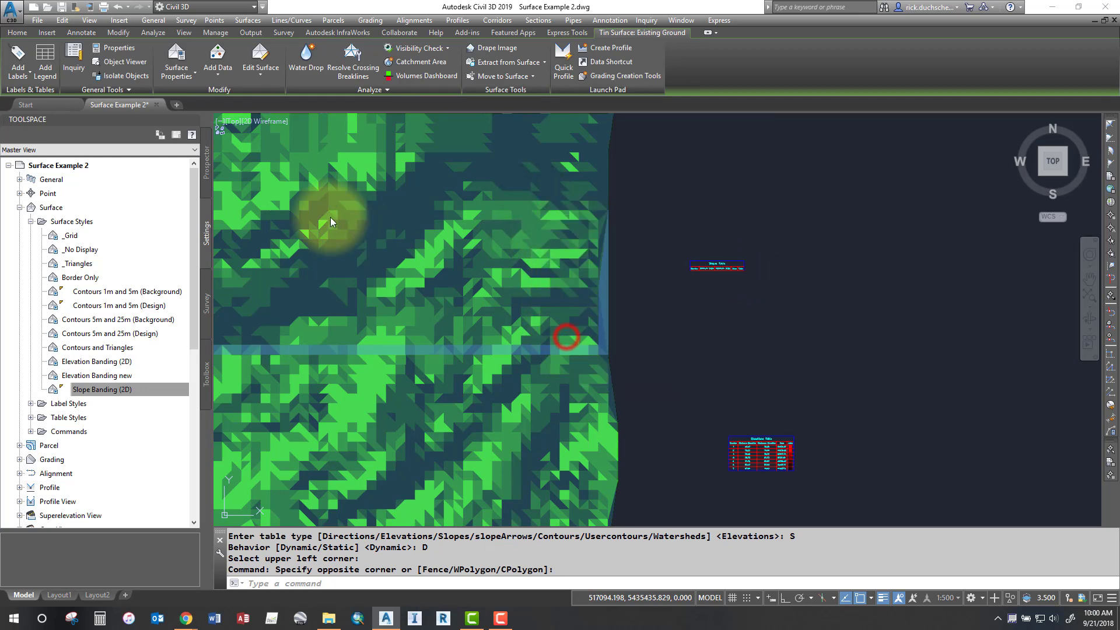
{"action": "left_click", "coordinate": [233, 106]}
{"action": "left_click", "coordinate": [232, 135]}
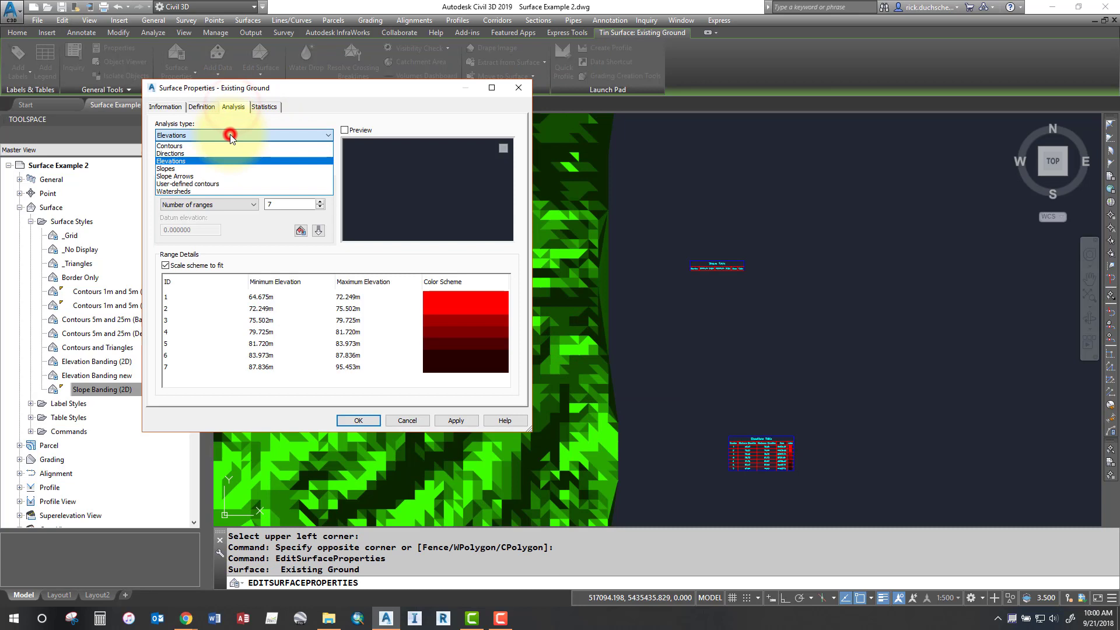
{"action": "left_click", "coordinate": [175, 169]}
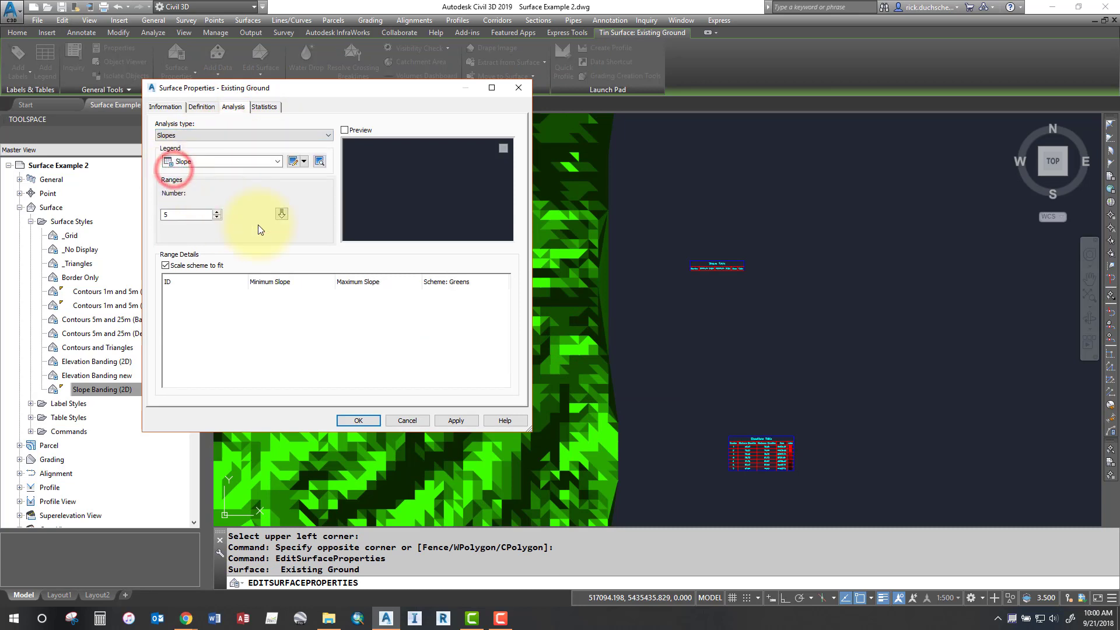
{"action": "left_click", "coordinate": [281, 215]}
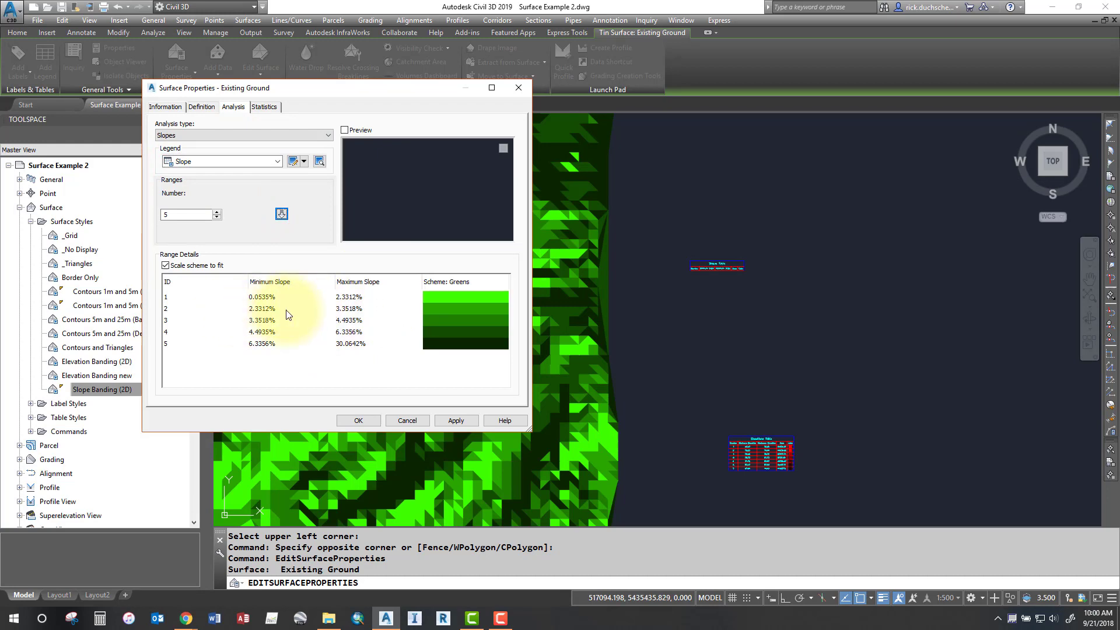
{"action": "left_click", "coordinate": [358, 420]}
Clear the surface selection so the Slopes legend table refreshes.
{"action": "scroll", "coordinate": [742, 265], "scroll_direction": "up", "scroll_amount": 4}
{"action": "scroll", "coordinate": [723, 269], "scroll_direction": "down", "scroll_amount": 4}
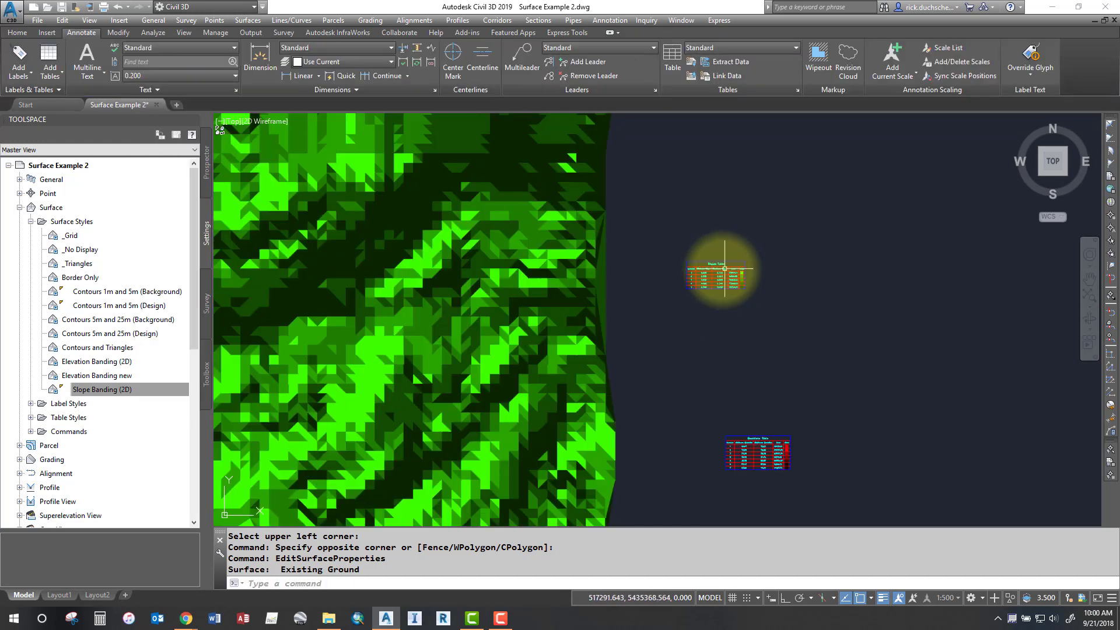
{"action": "key", "text": "Escape"}
{"action": "key", "text": "Escape"}
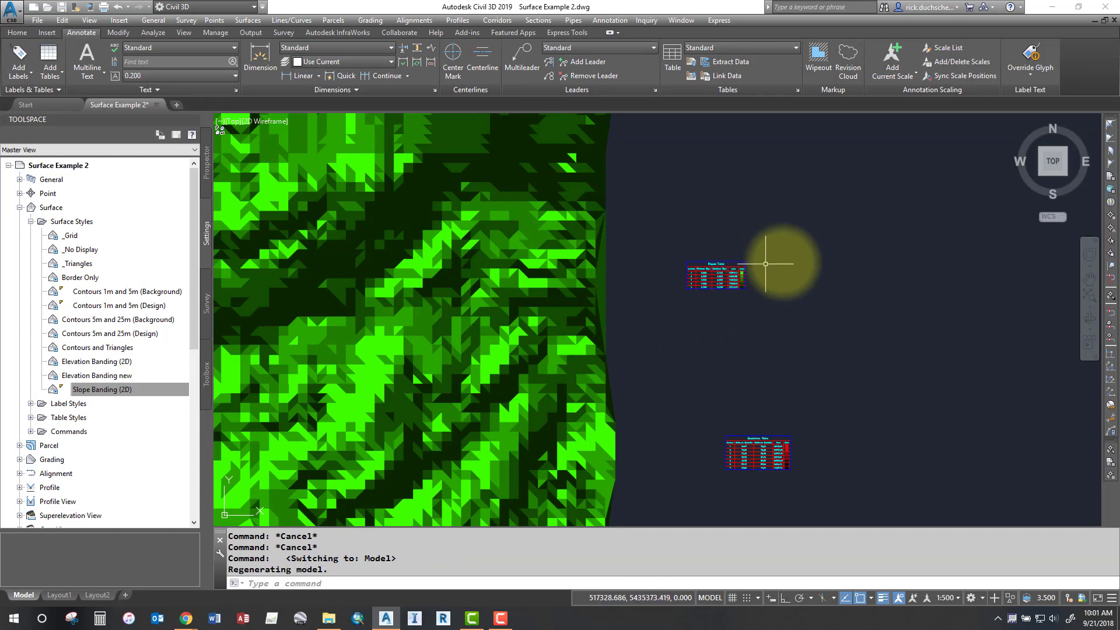
Switch to the Layout2 sheet and work inside its viewport.
{"action": "left_click", "coordinate": [96, 595]}
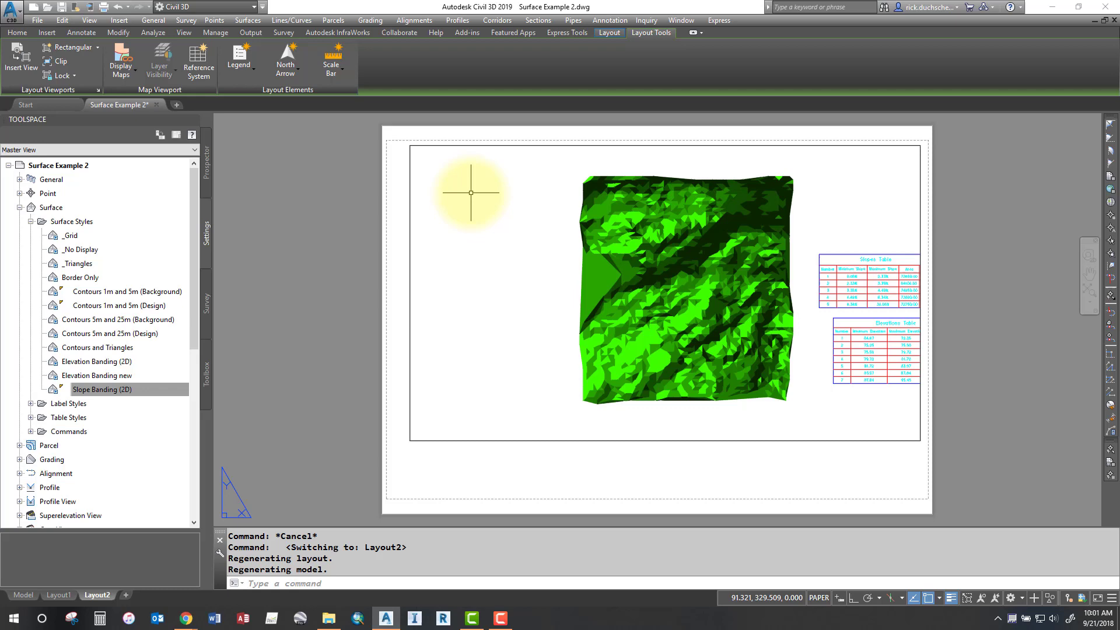
{"action": "double_click", "coordinate": [470, 192]}
{"action": "double_click", "coordinate": [396, 211]}
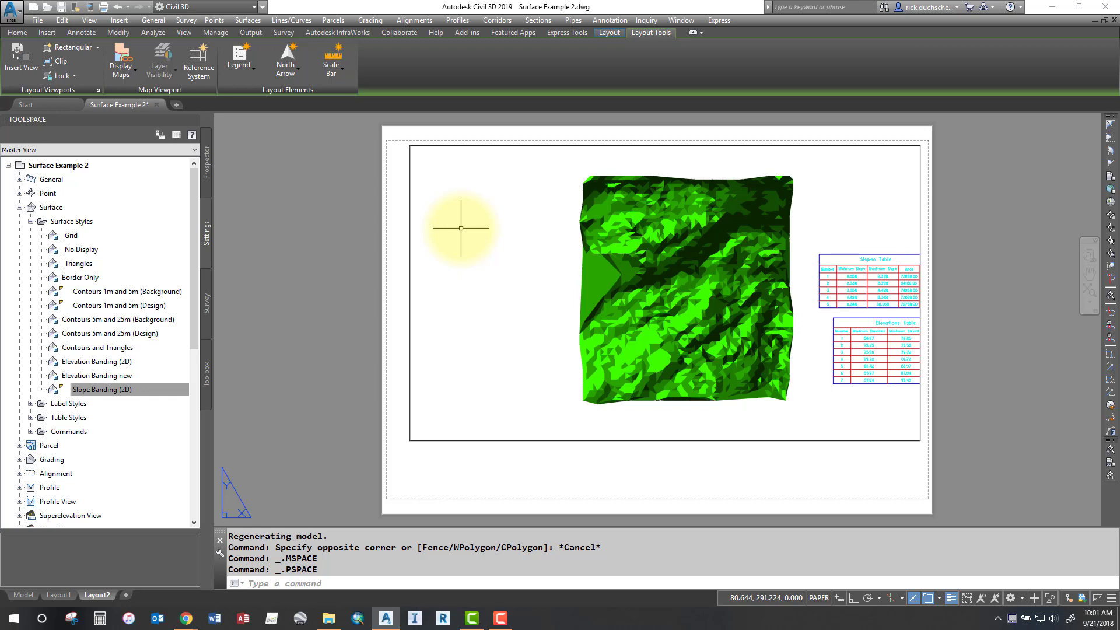
{"action": "double_click", "coordinate": [461, 229]}
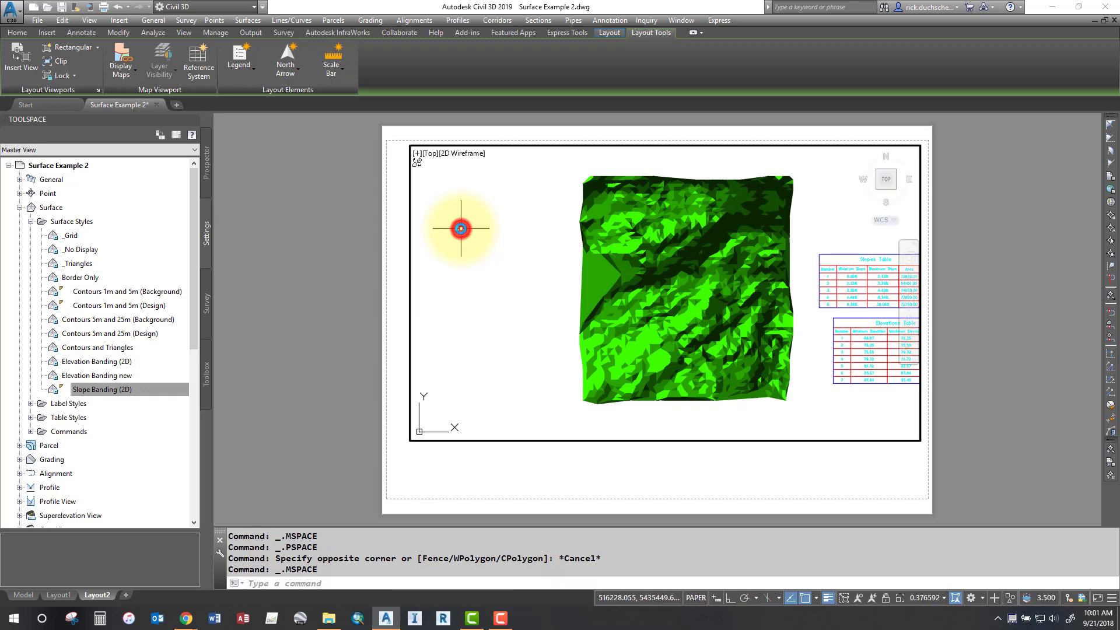
Delete the Slopes and Elevations tables and return to paper space.
{"action": "left_click", "coordinate": [846, 224]}
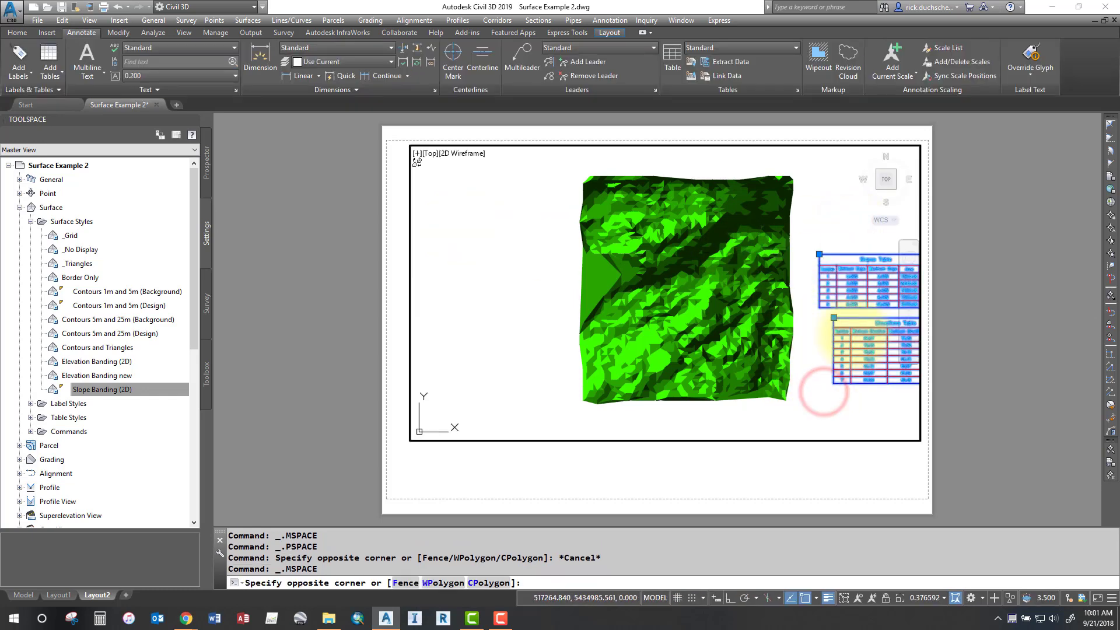
{"action": "left_click", "coordinate": [824, 391]}
{"action": "key", "text": "Delete"}
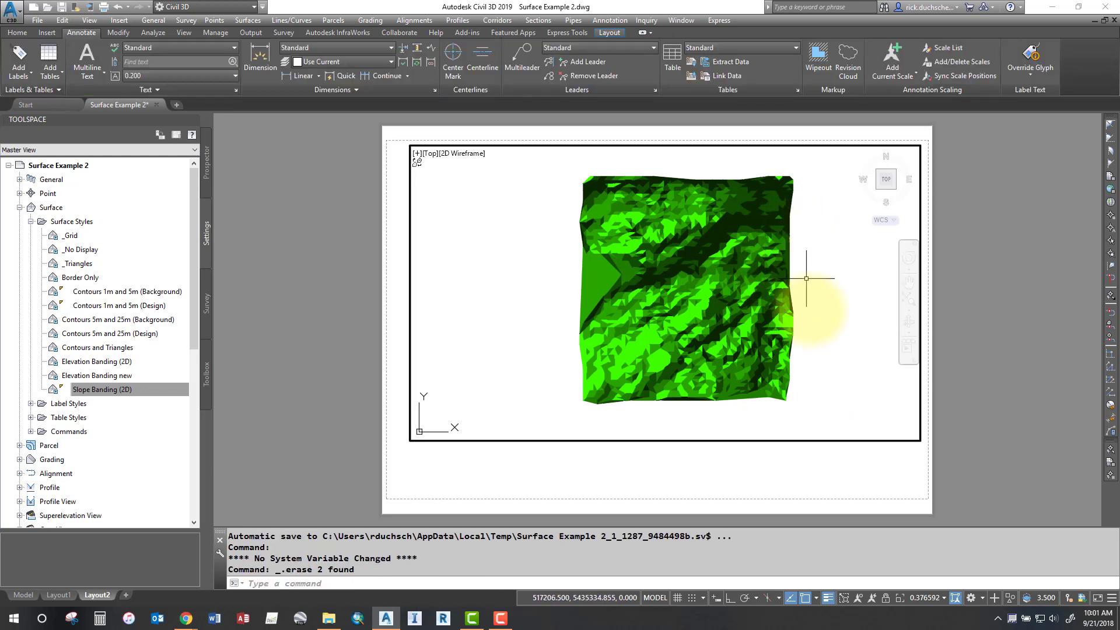
{"action": "double_click", "coordinate": [799, 461]}
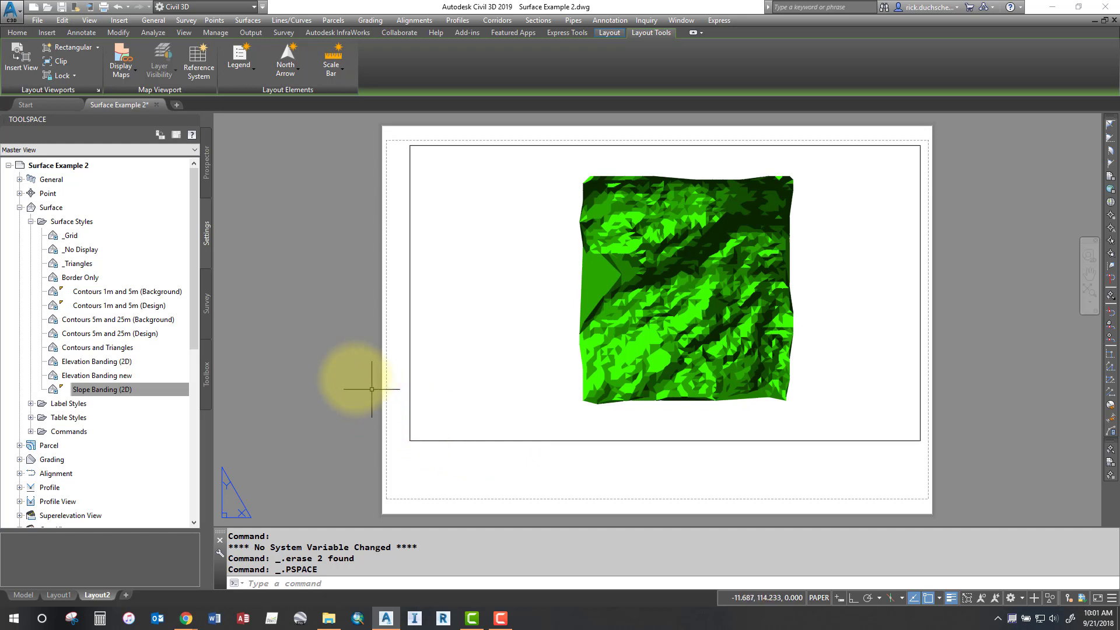
Place a dynamic Slopes surface legend table at the Layout2 viewport's lower-left corner.
{"action": "left_click", "coordinate": [77, 33]}
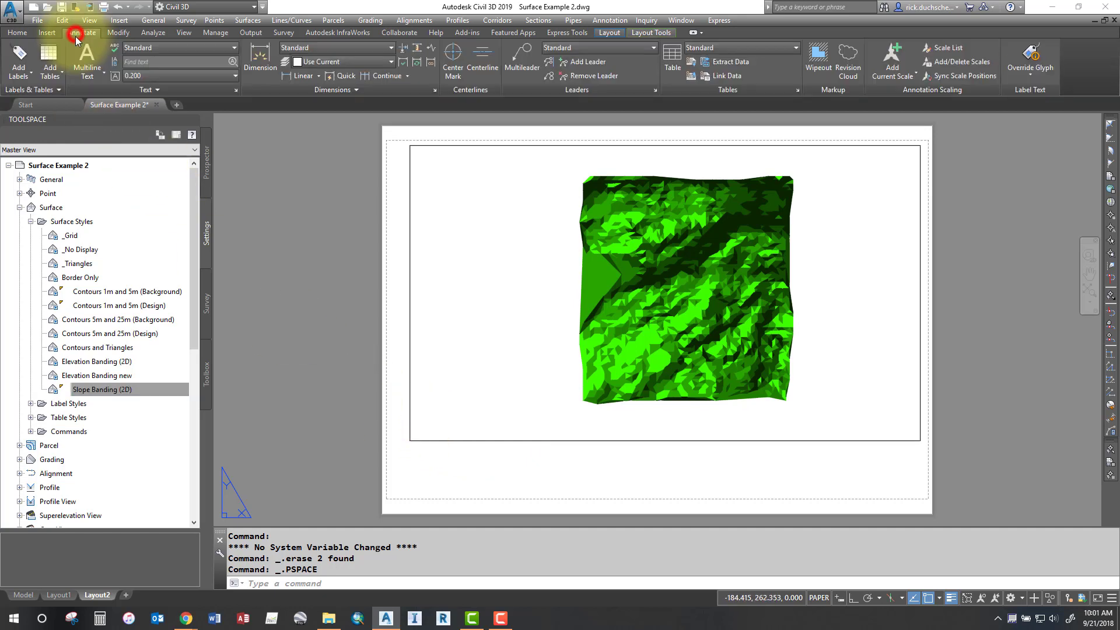
{"action": "left_click", "coordinate": [56, 76]}
{"action": "left_click", "coordinate": [51, 107]}
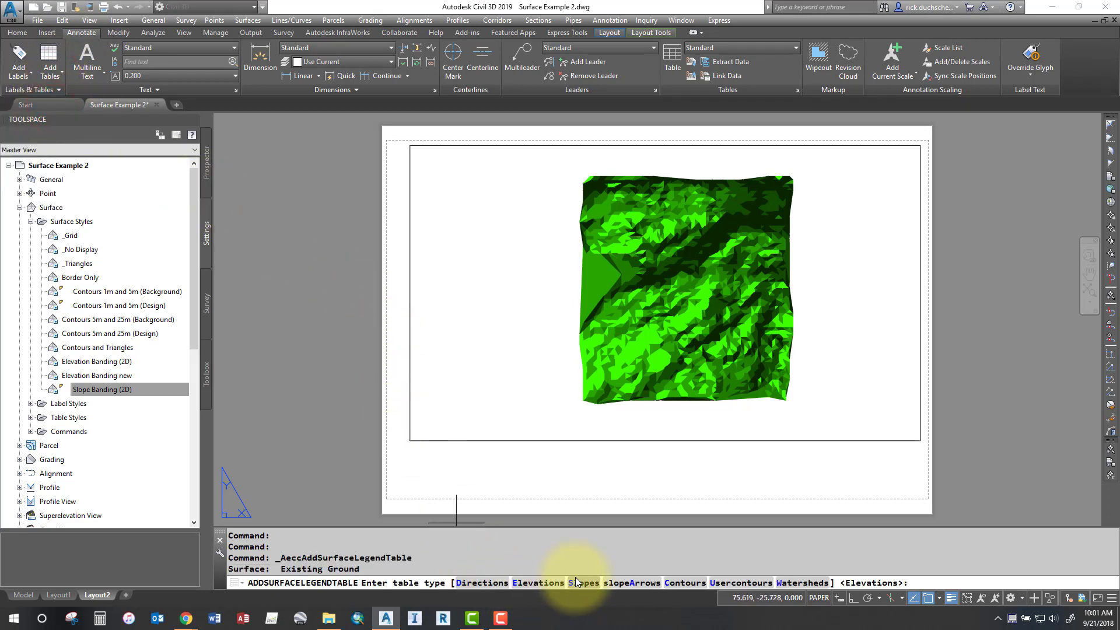
{"action": "left_click", "coordinate": [577, 582]}
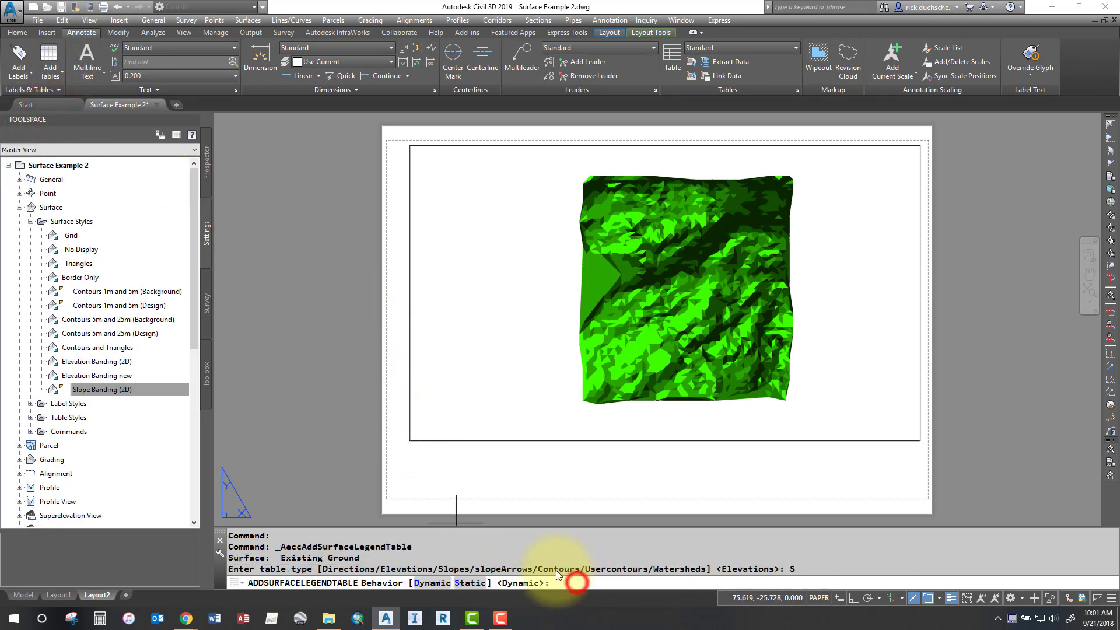
{"action": "left_click", "coordinate": [434, 583]}
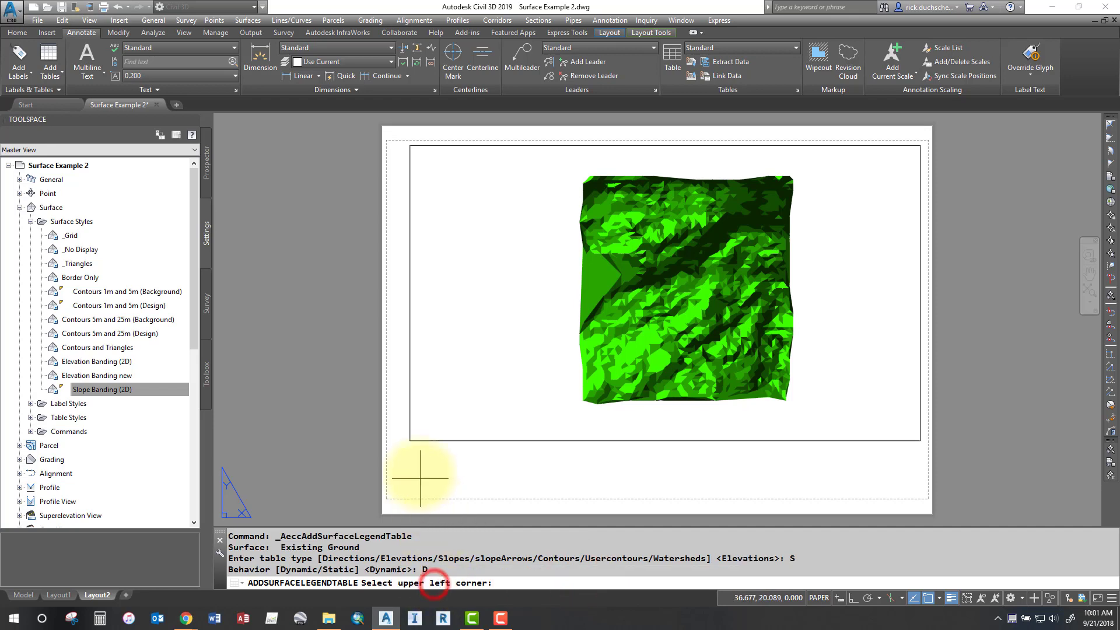
{"action": "left_click", "coordinate": [411, 440]}
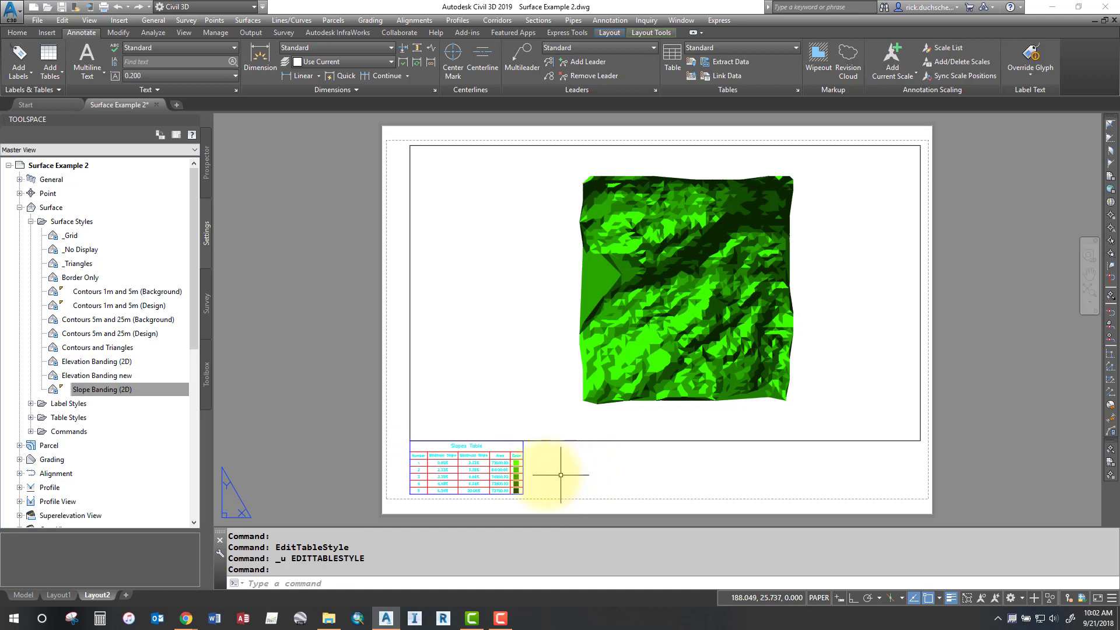
Edit the Slope table style to a 3.00mm title and 2.00mm header and data text.
{"action": "left_click", "coordinate": [491, 452]}
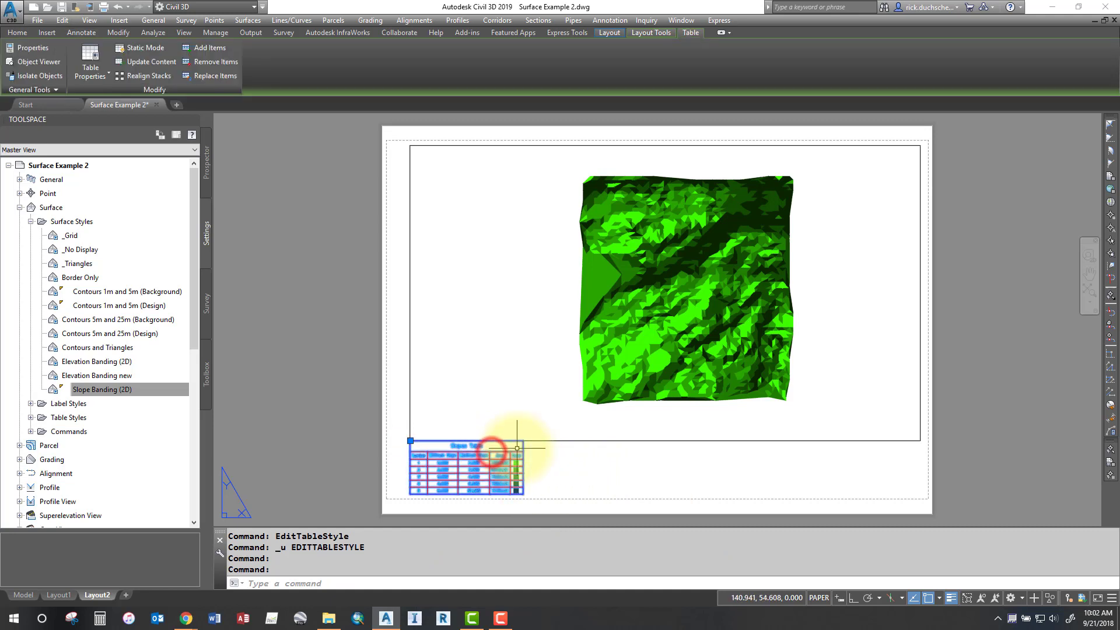
{"action": "right_click", "coordinate": [442, 450]}
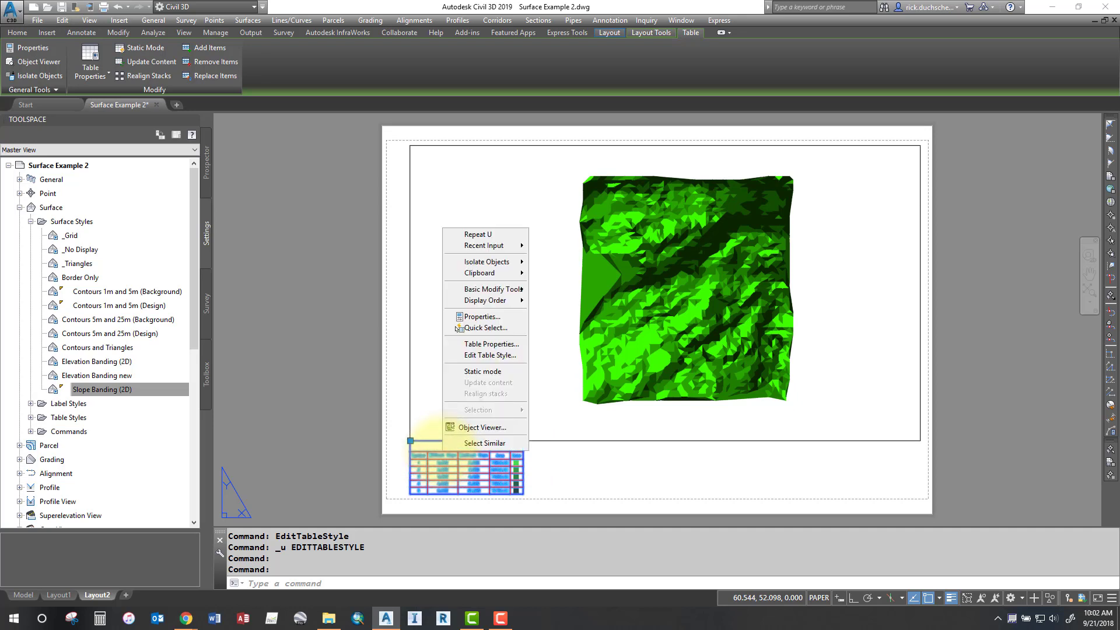
{"action": "left_click", "coordinate": [482, 356]}
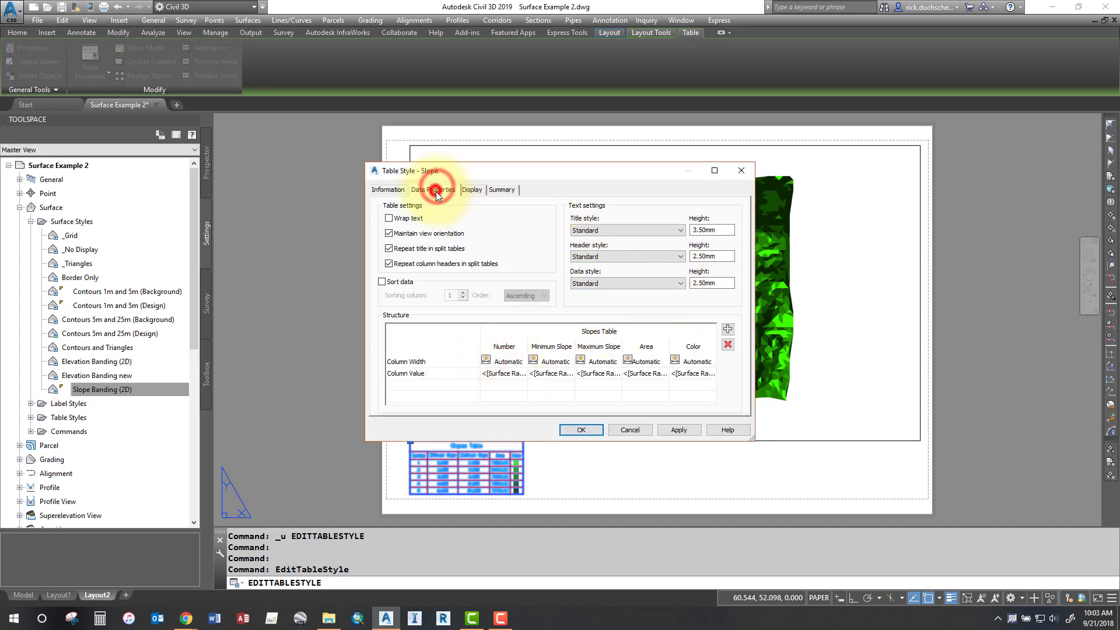
{"action": "double_click", "coordinate": [723, 229]}
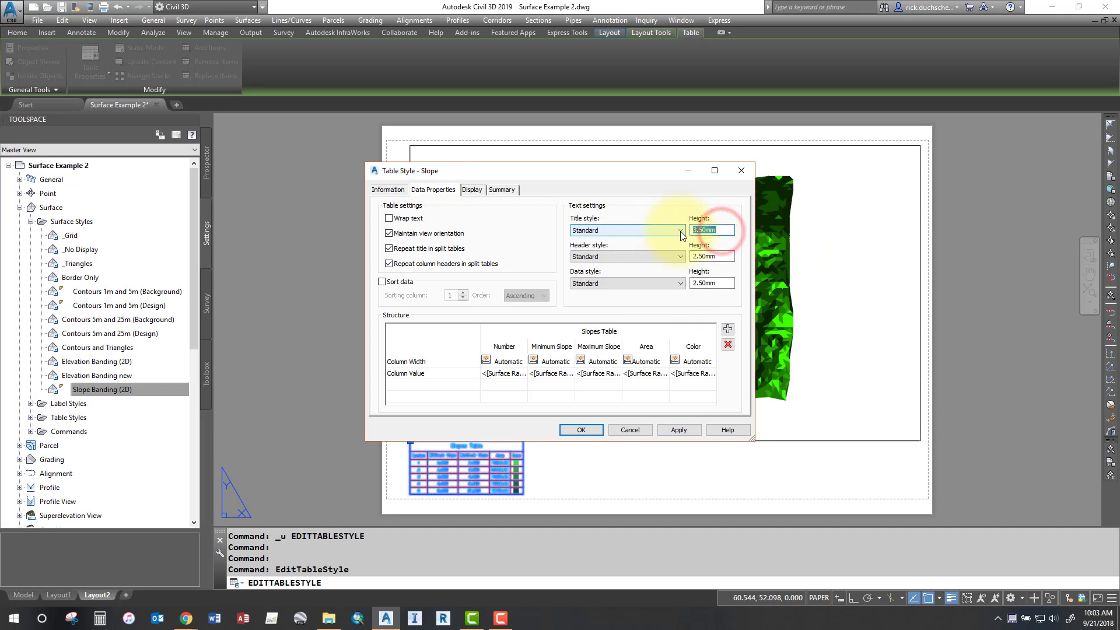
{"action": "type", "text": "3"}
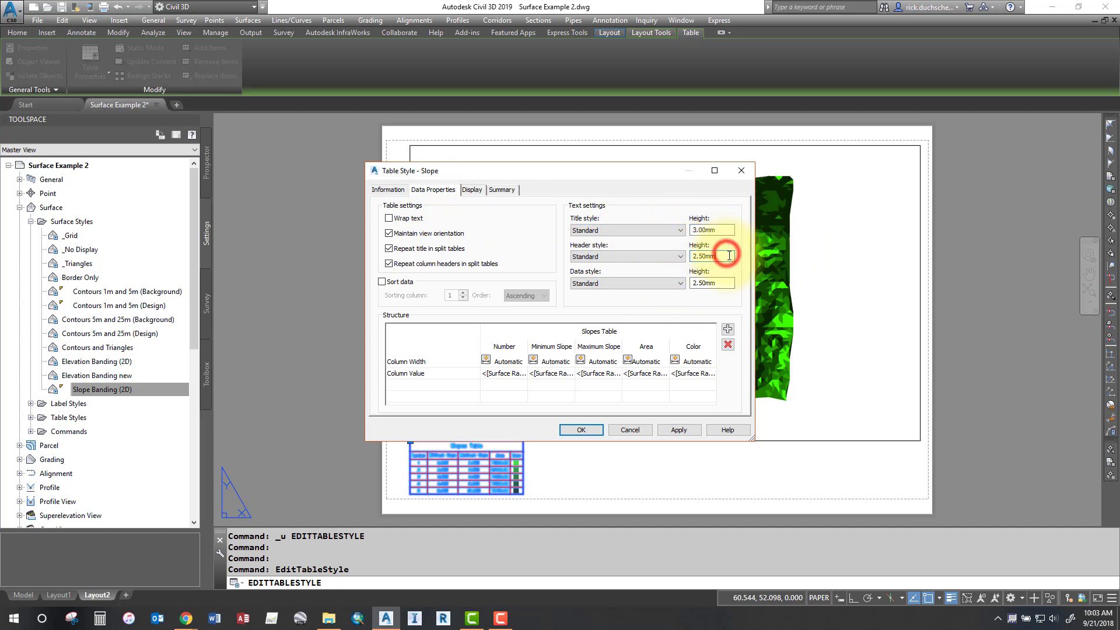
{"action": "double_click", "coordinate": [729, 256]}
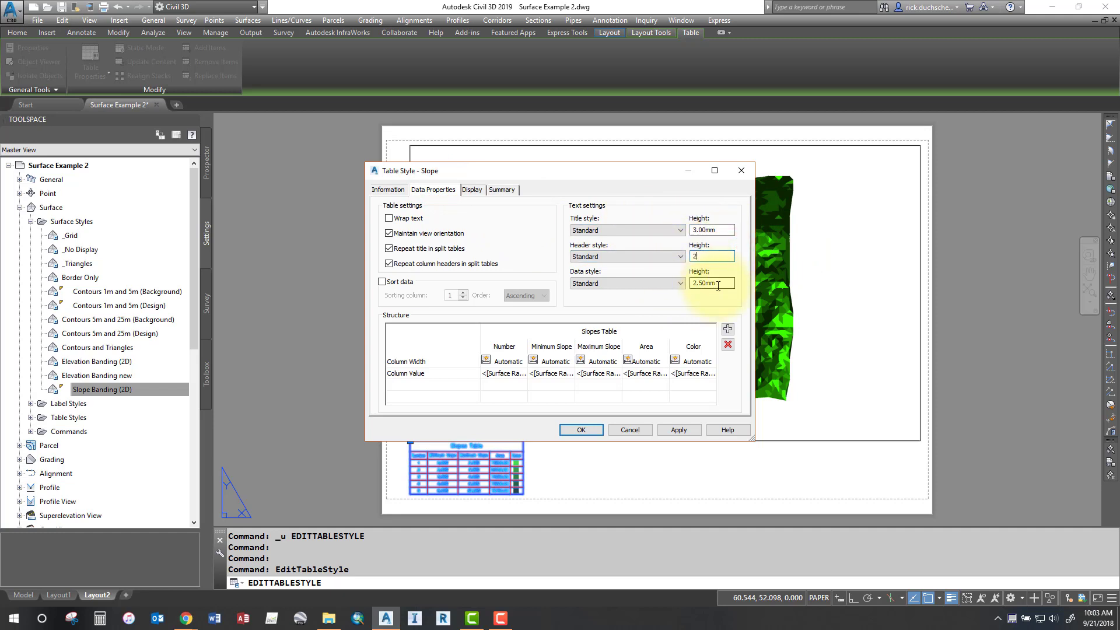
{"action": "type", "text": "2"}
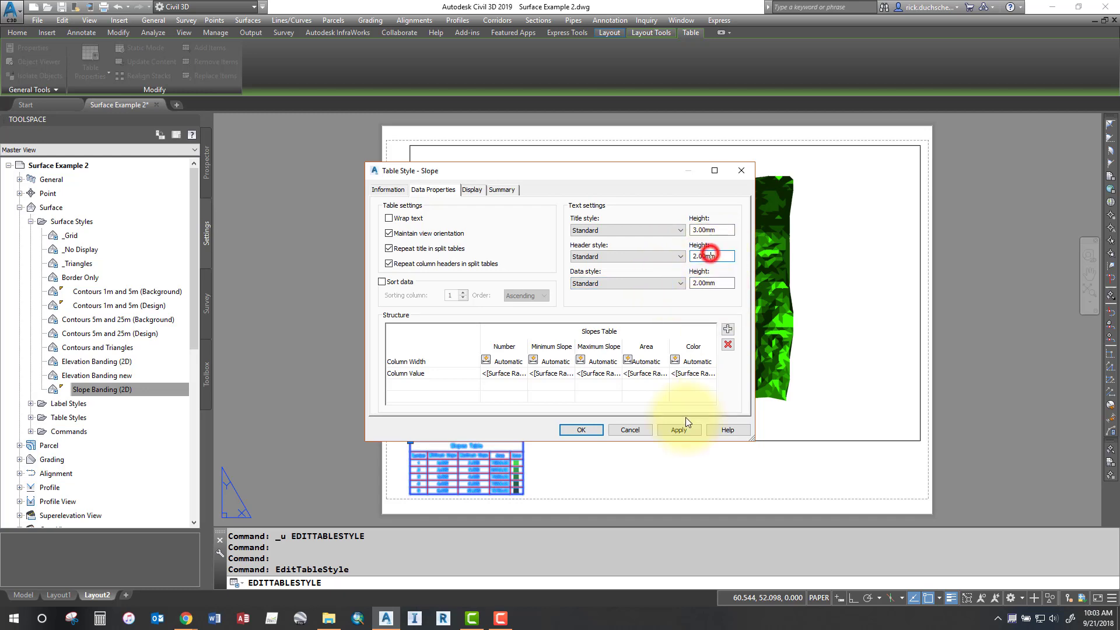
{"action": "left_click", "coordinate": [582, 429]}
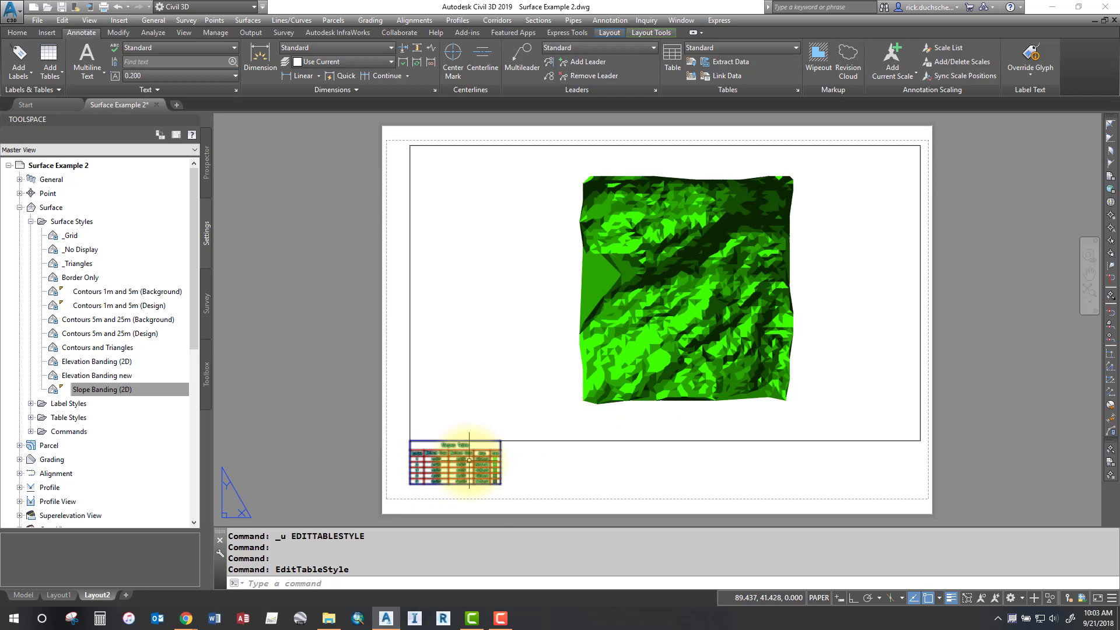
Show the plot preview of Layout2 from its Plot dialog.
{"action": "right_click", "coordinate": [101, 595]}
{"action": "left_click", "coordinate": [138, 522]}
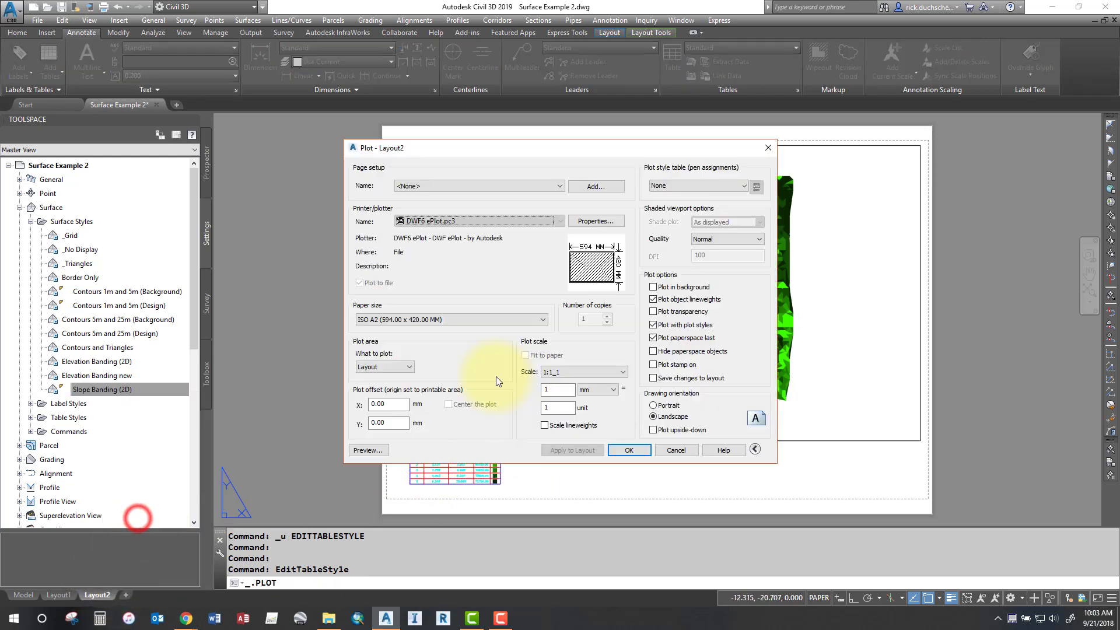
{"action": "left_click", "coordinate": [374, 453]}
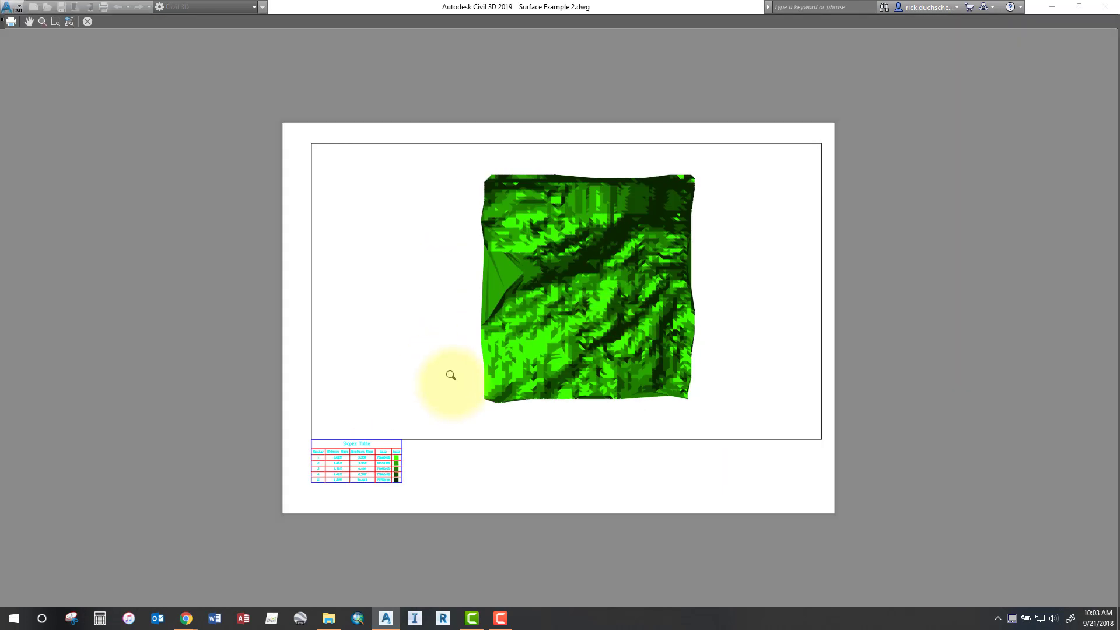